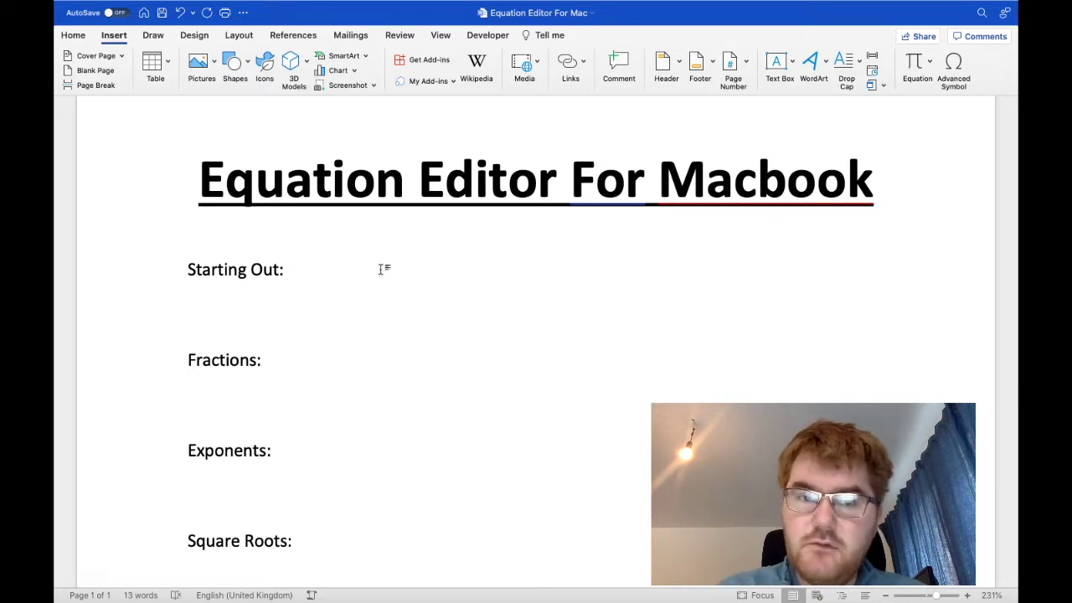
Insert an equation after "Starting Out:" and enter 54 + 47 = in it.
{"action": "key", "text": "ctrl+equal"}
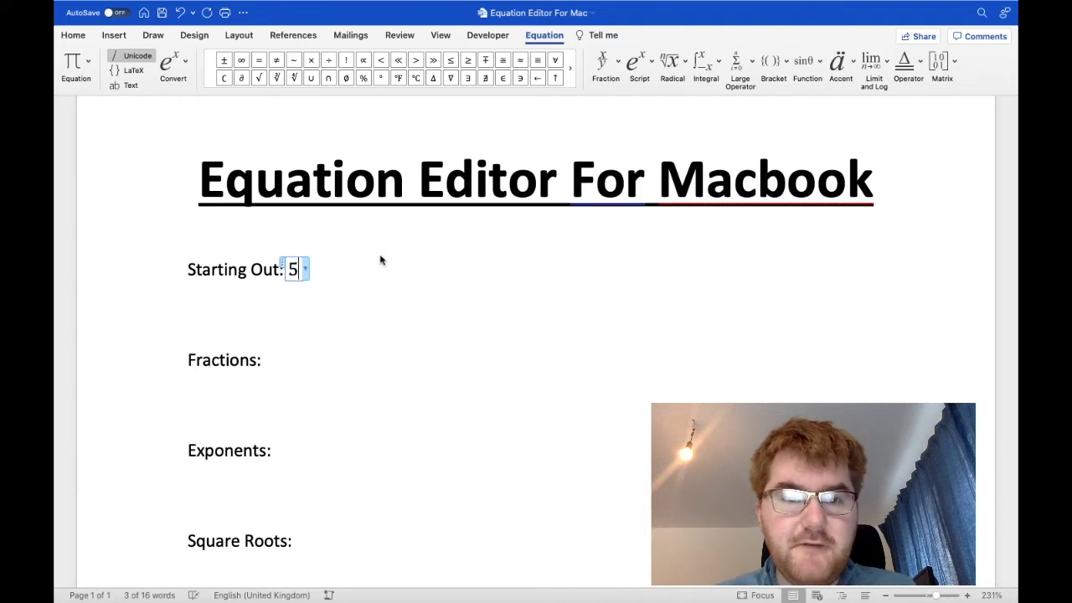
{"action": "type", "text": " + 4"}
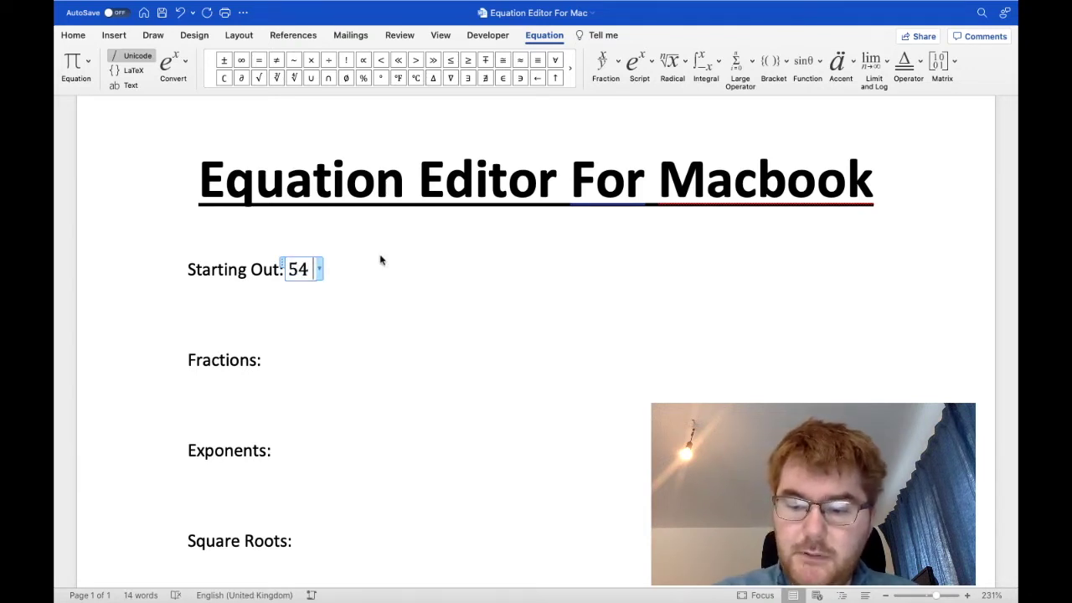
{"action": "type", "text": "7 ="}
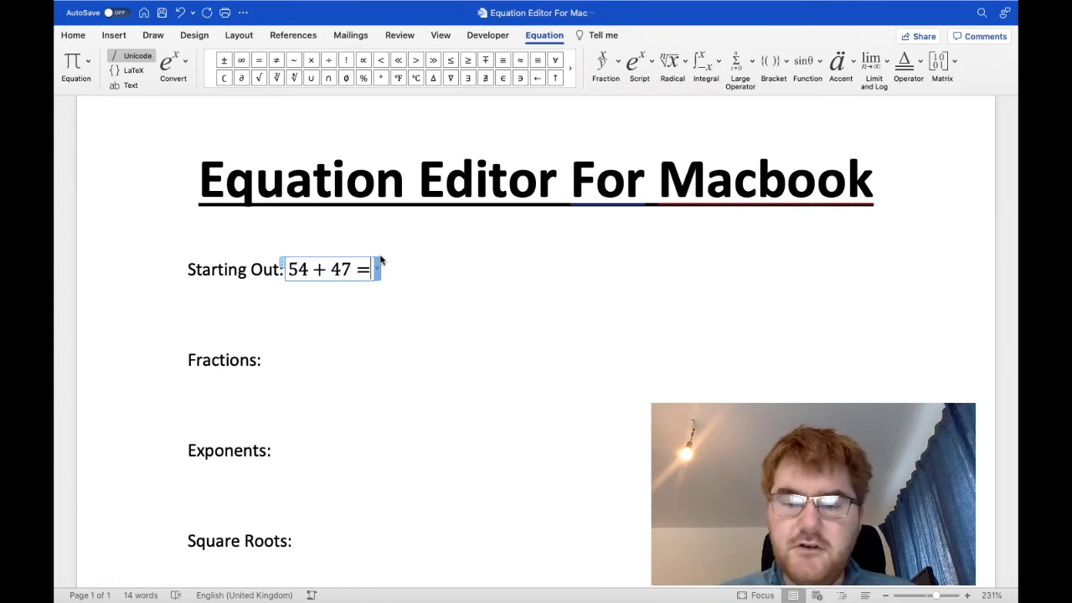
Clear the entire contents of the "Starting Out:" equation, keeping the empty equation placeholder.
{"action": "key", "text": "BackSpace"}
{"action": "key", "text": "BackSpace"}
{"action": "key", "text": "BackSpace"}
{"action": "key", "text": "BackSpace"}
{"action": "key", "text": "BackSpace"}
{"action": "key", "text": "BackSpace"}
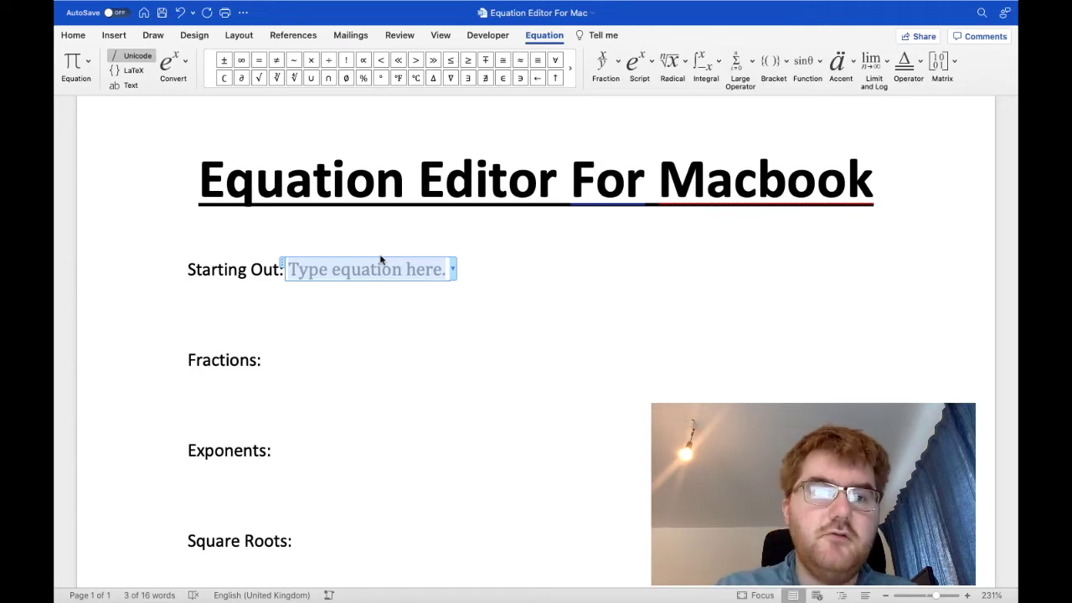
Enter €34 + $76 in the empty equation after "Starting Out:".
{"action": "type", "text": "€"}
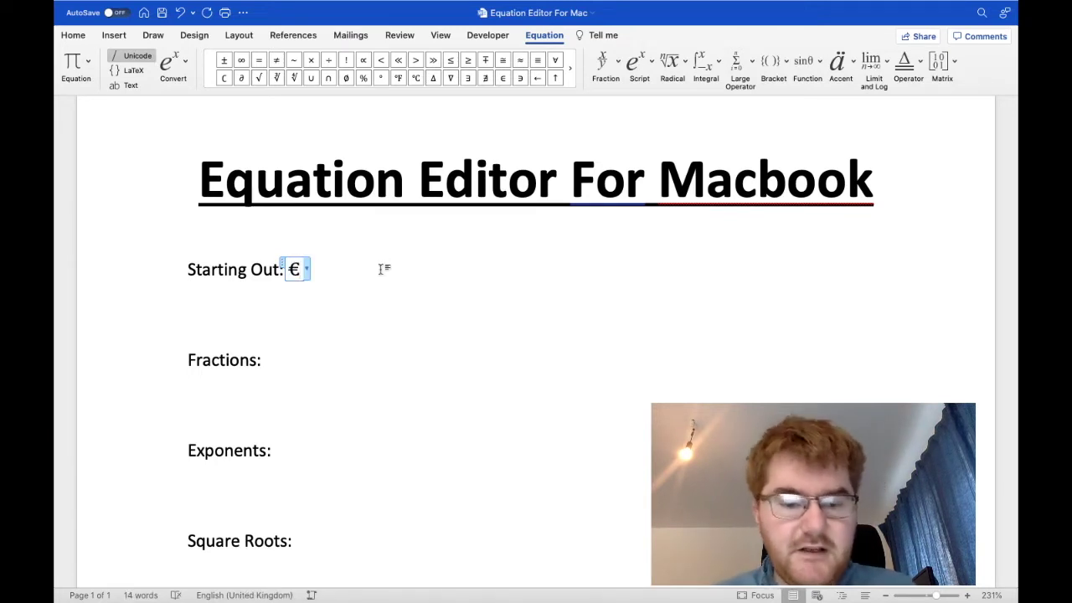
{"action": "type", "text": "34 "}
{"action": "type", "text": "+"}
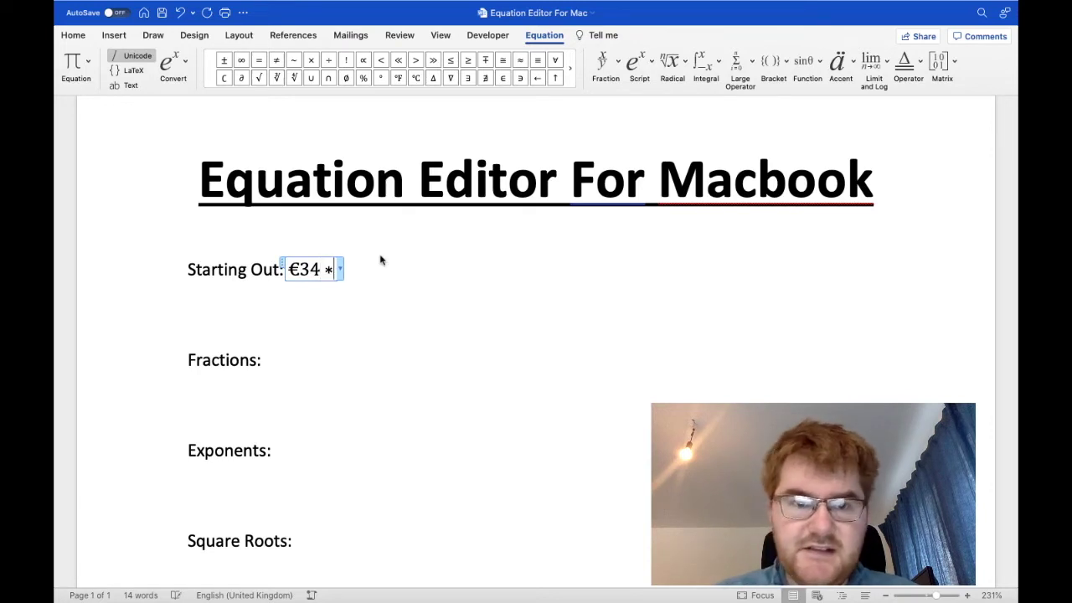
{"action": "key", "text": "BackSpace"}
{"action": "type", "text": "+ "}
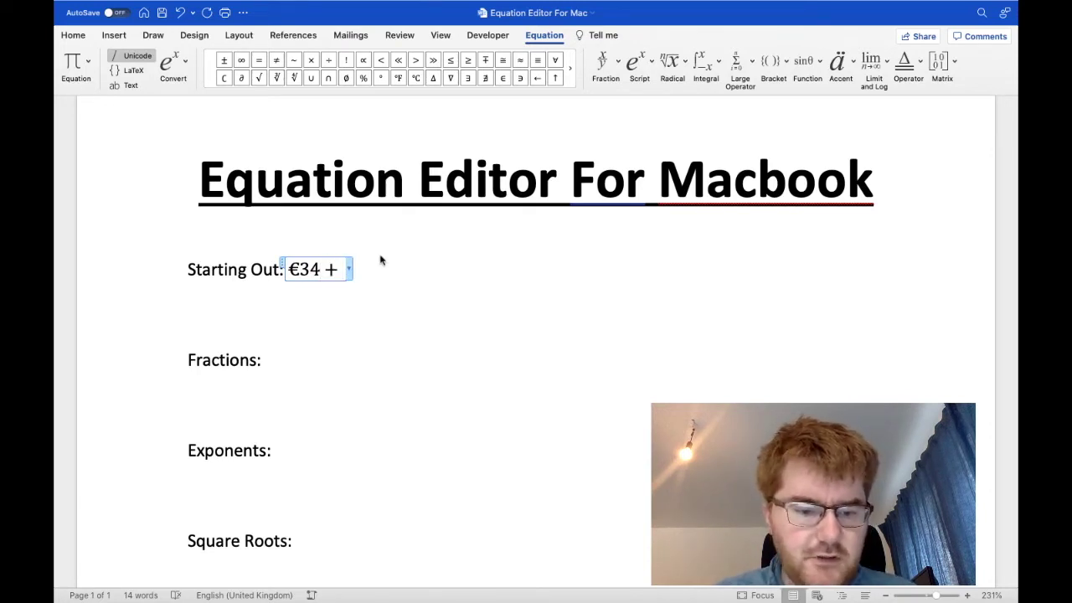
{"action": "type", "text": "$"}
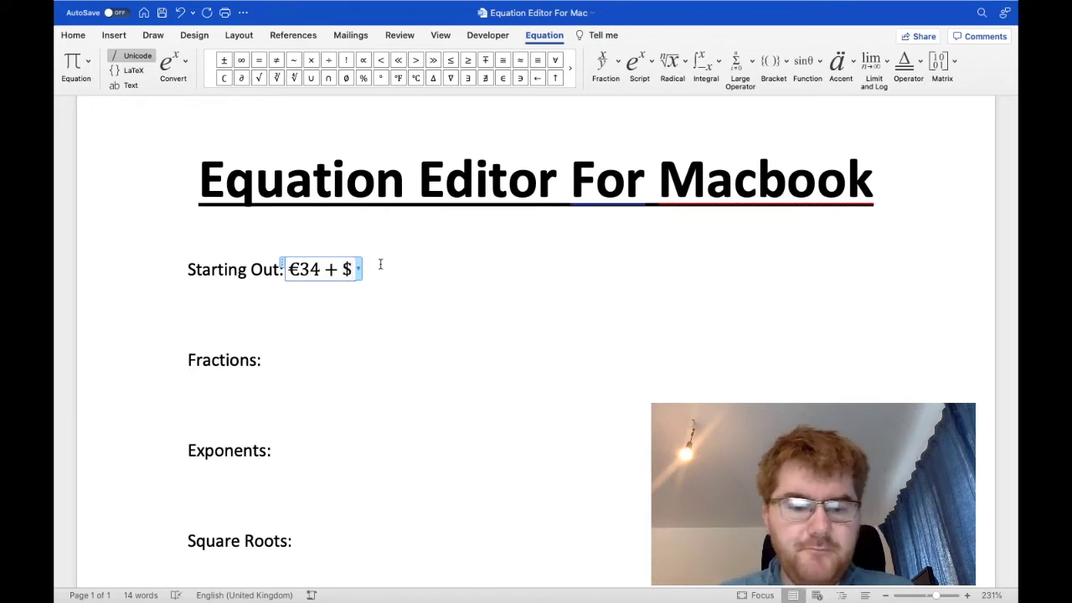
{"action": "type", "text": "76"}
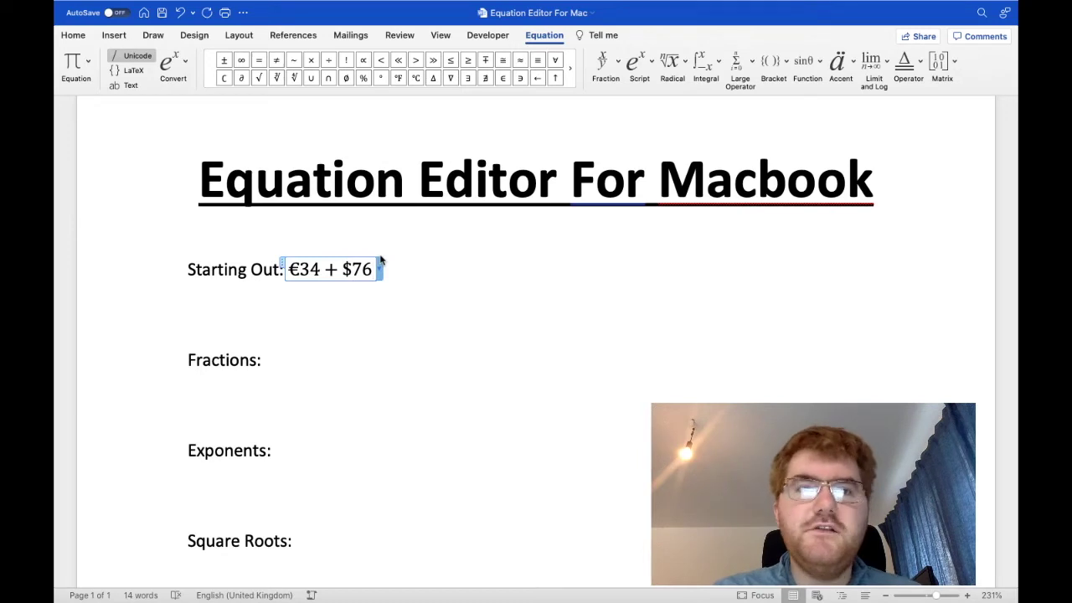
Change the "Starting Out:" equation to read €34 + 65.
{"action": "key", "text": "BackSpace"}
{"action": "key", "text": "BackSpace"}
{"action": "key", "text": "BackSpace"}
{"action": "key", "text": "BackSpace"}
{"action": "key", "text": "BackSpace"}
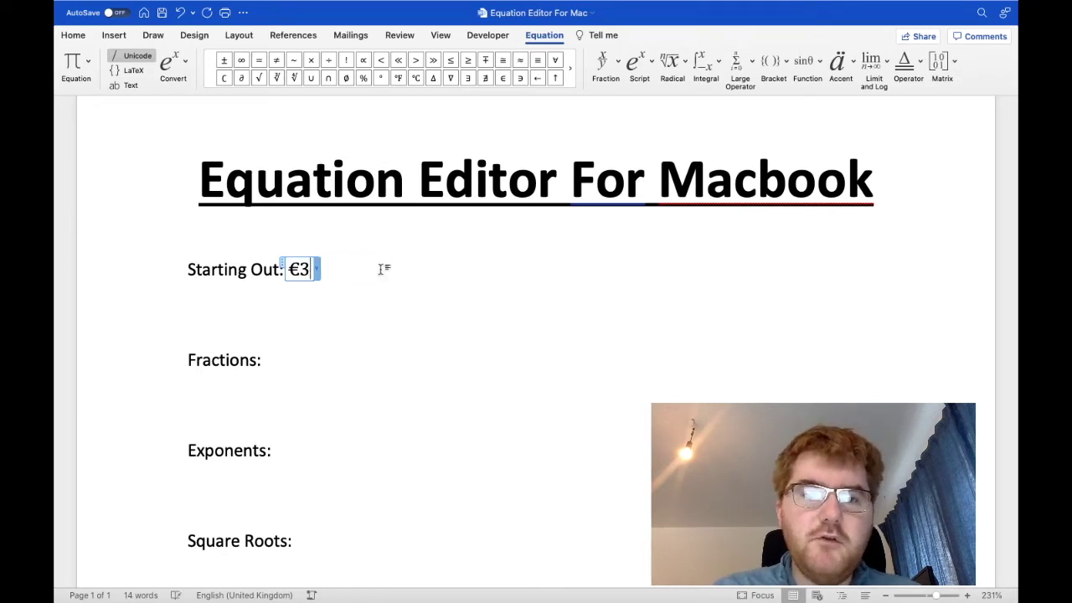
{"action": "type", "text": "4 +"}
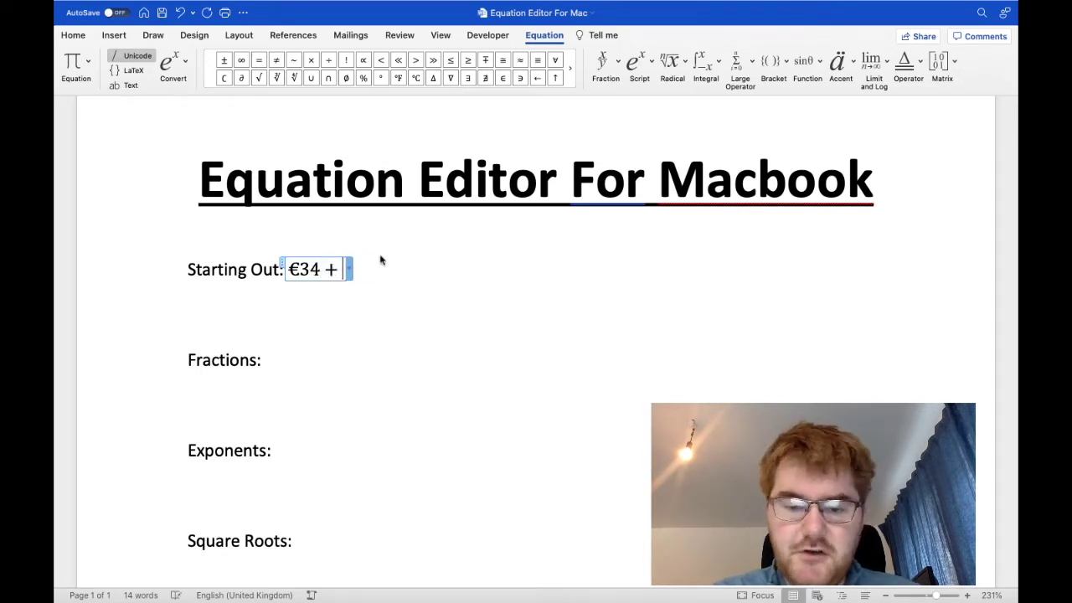
{"action": "type", "text": " 65"}
Insert an equation after "Fractions:" containing the stacked fractions 1/4 and 3/4, spaced apart.
{"action": "left_click", "coordinate": [278, 365]}
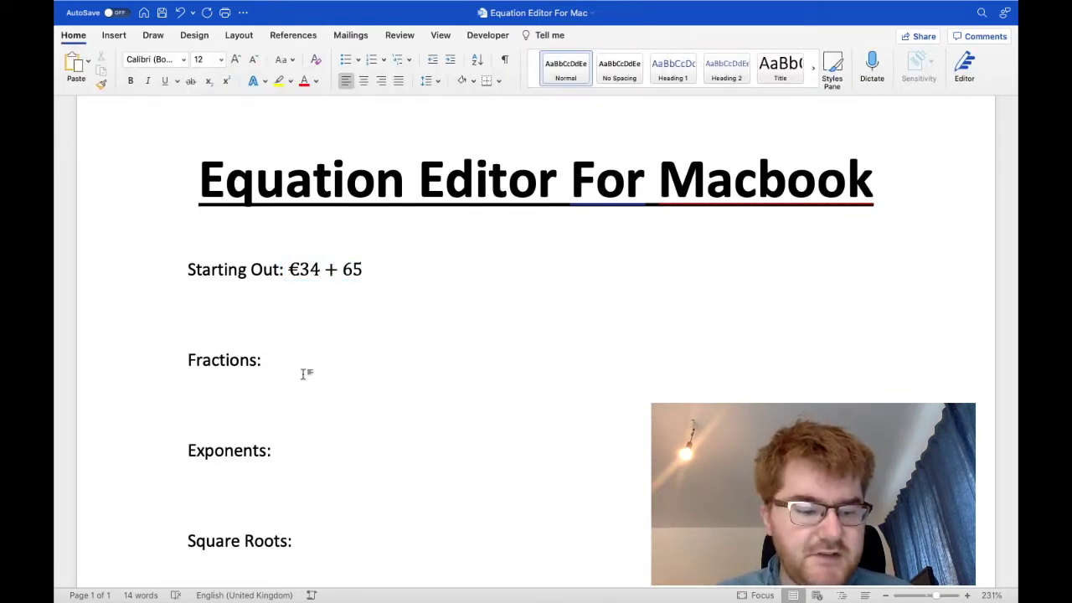
{"action": "key", "text": "ctrl+equal"}
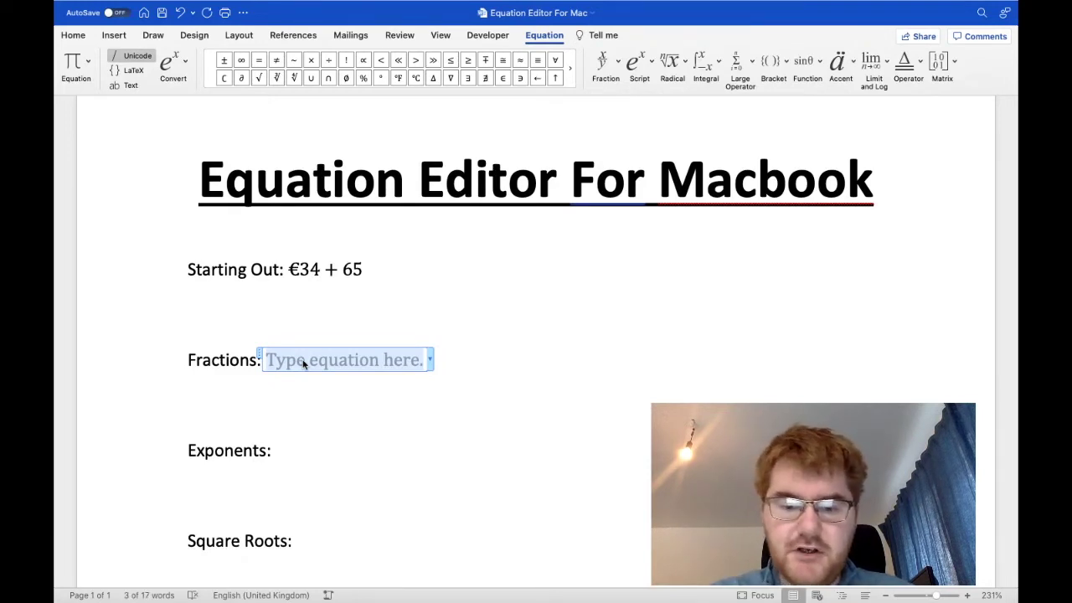
{"action": "type", "text": "1/"}
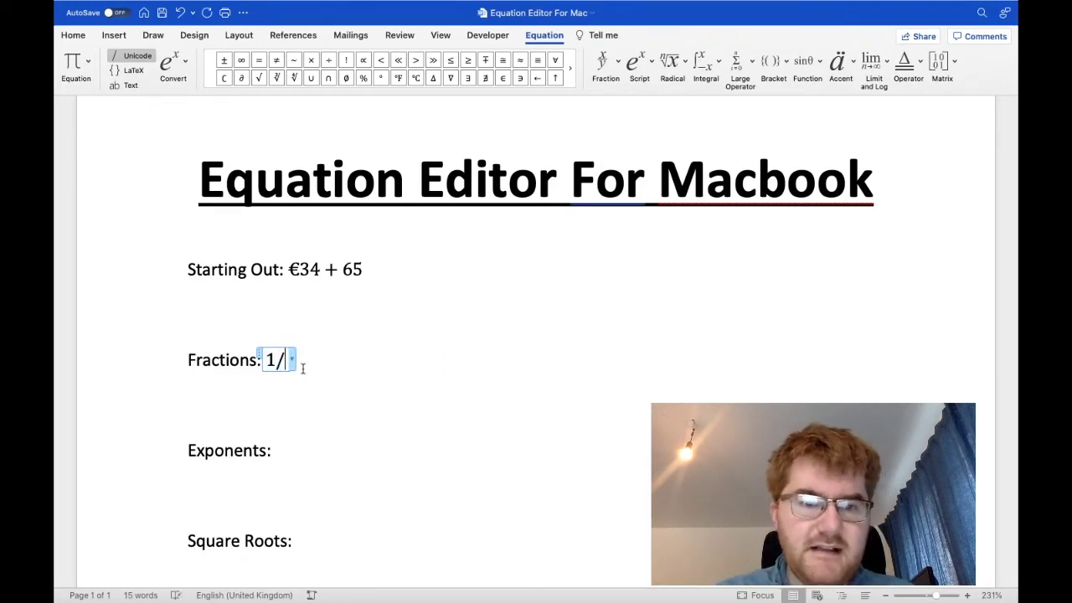
{"action": "type", "text": "4    "}
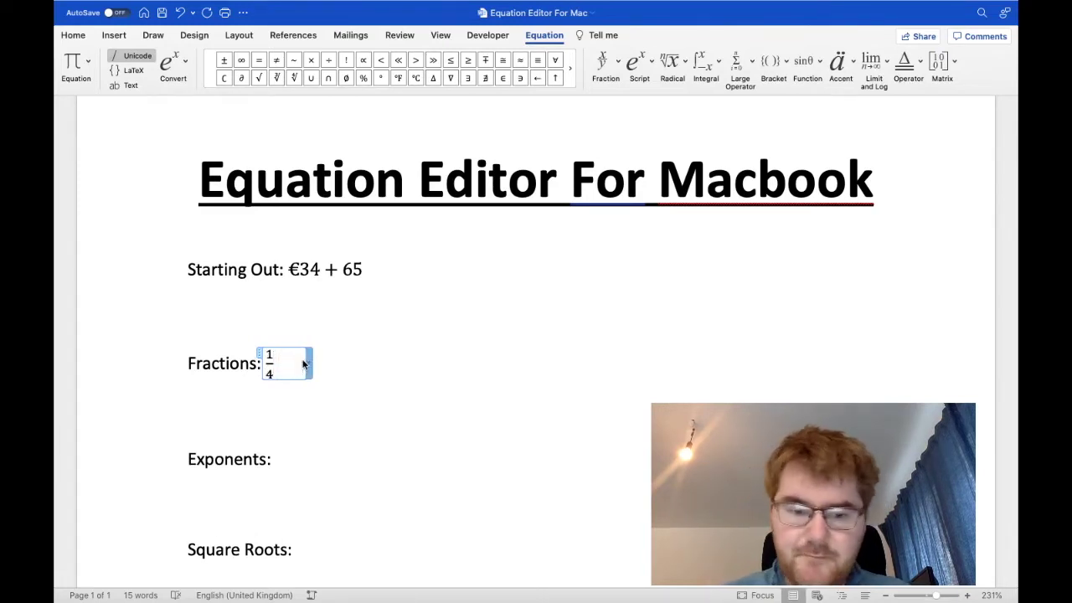
{"action": "type", "text": "  3"}
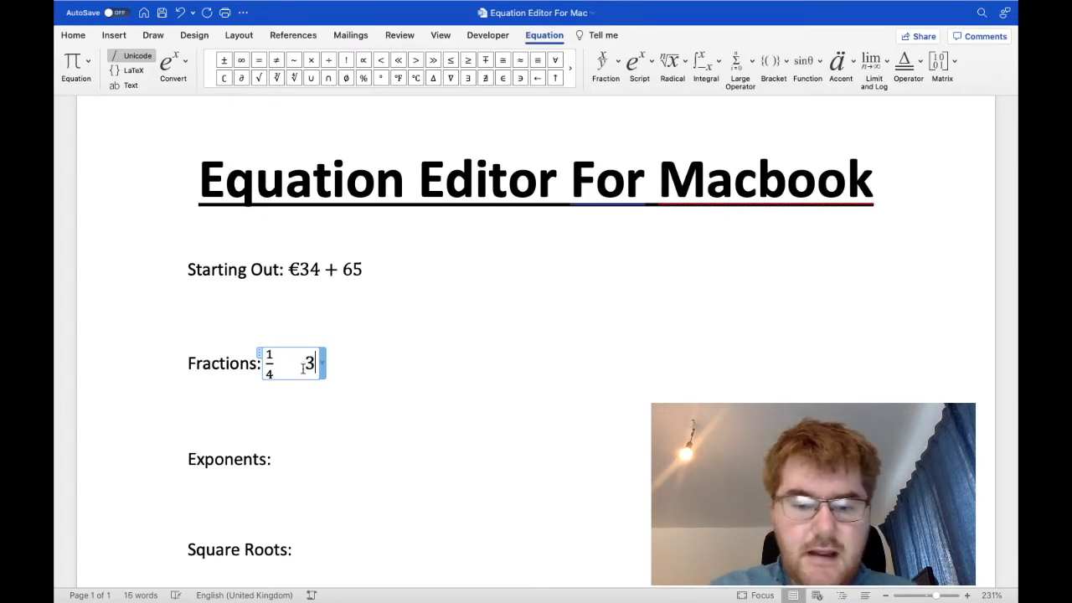
{"action": "type", "text": "/4"}
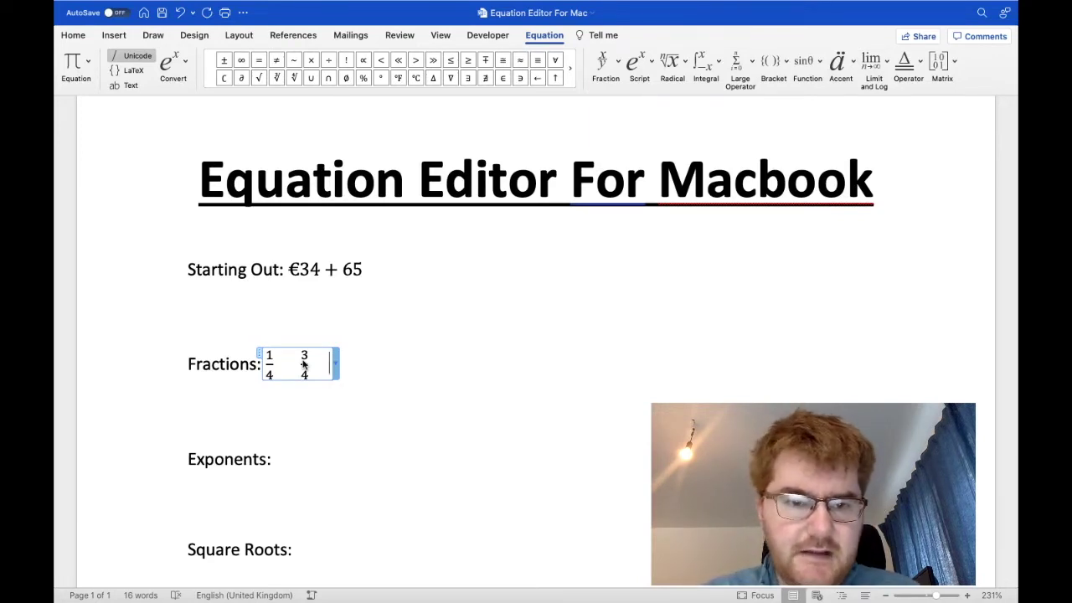
Add the stacked fraction 3x over 4x at the end of the "Fractions:" equation.
{"action": "type", "text": "3x"}
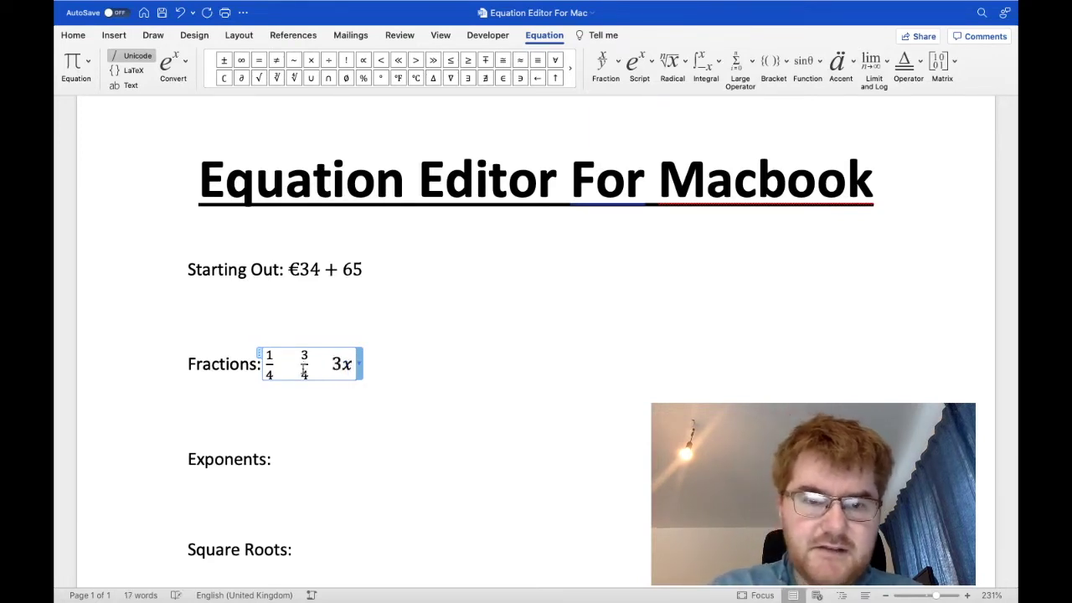
{"action": "type", "text": "/4"}
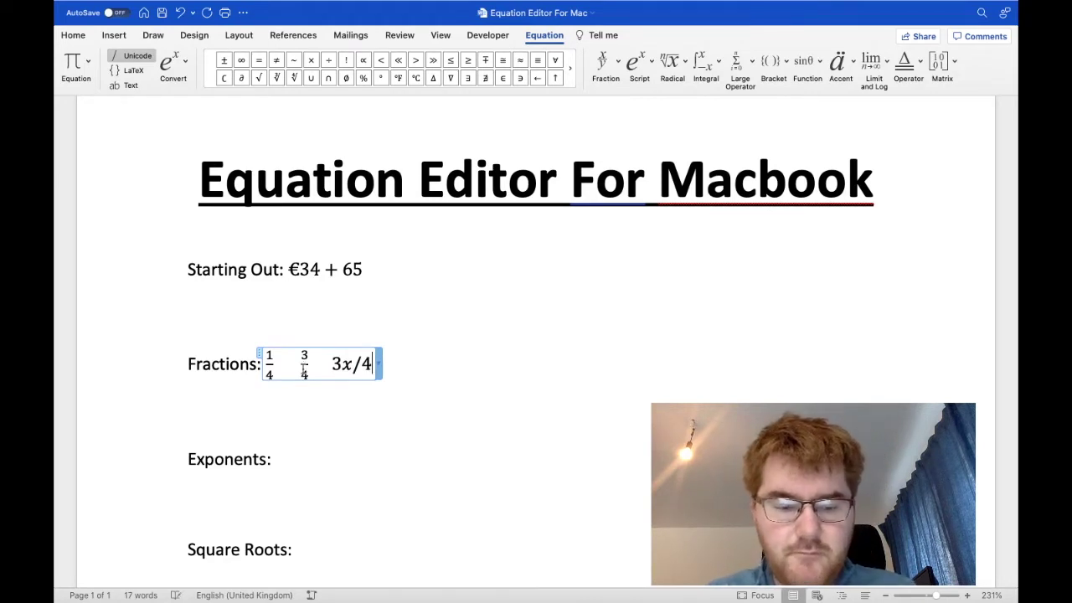
{"action": "type", "text": "x"}
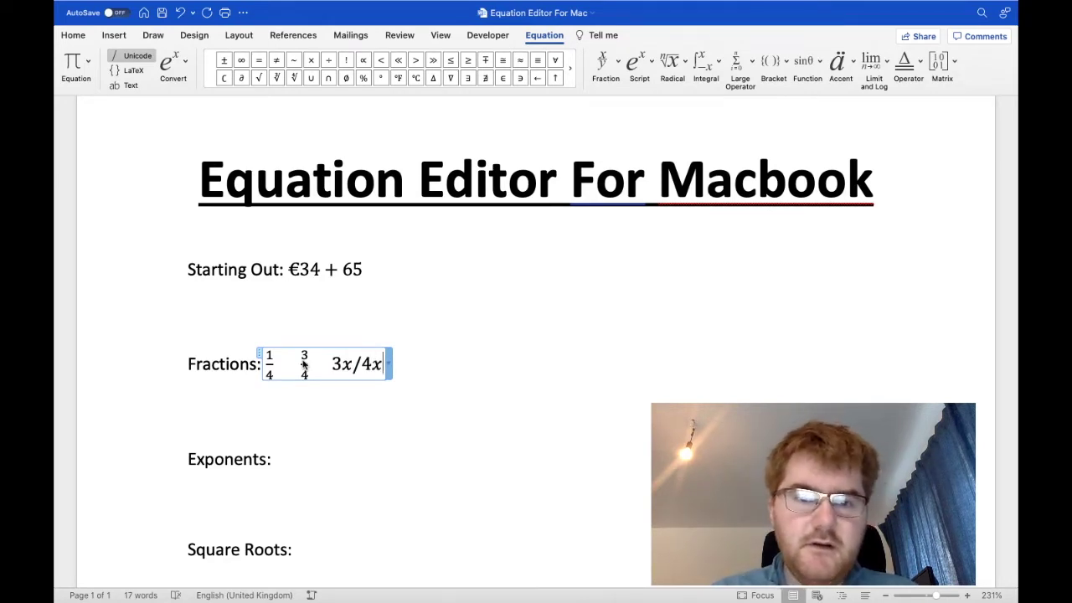
{"action": "key", "text": "space"}
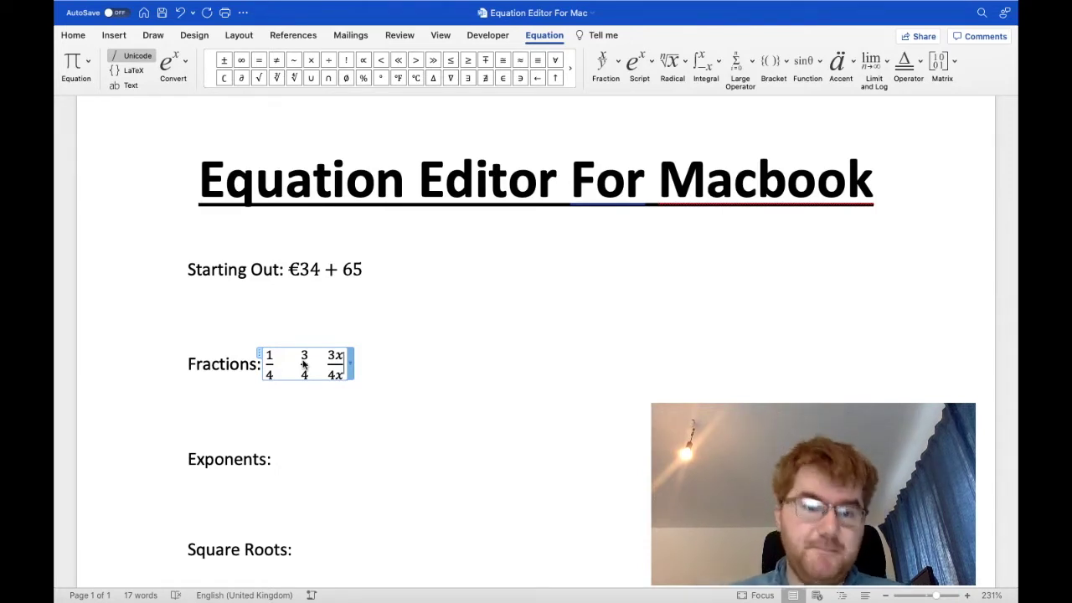
Insert an equation after "Exponents:" containing 4 to the power 2 and 3 to the power x as superscripts.
{"action": "left_click", "coordinate": [289, 459]}
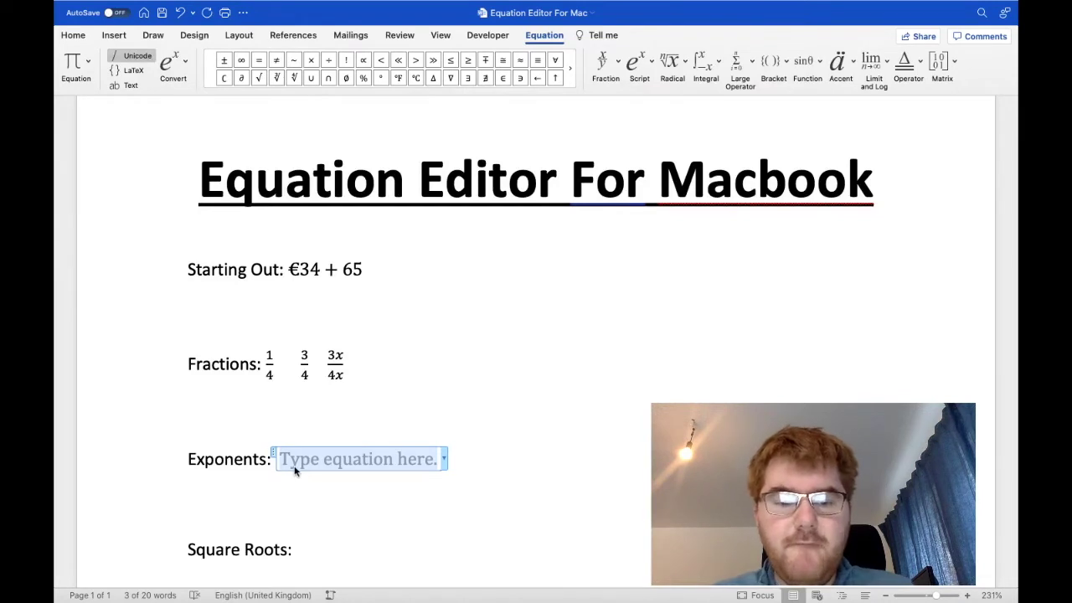
{"action": "type", "text": "4^"}
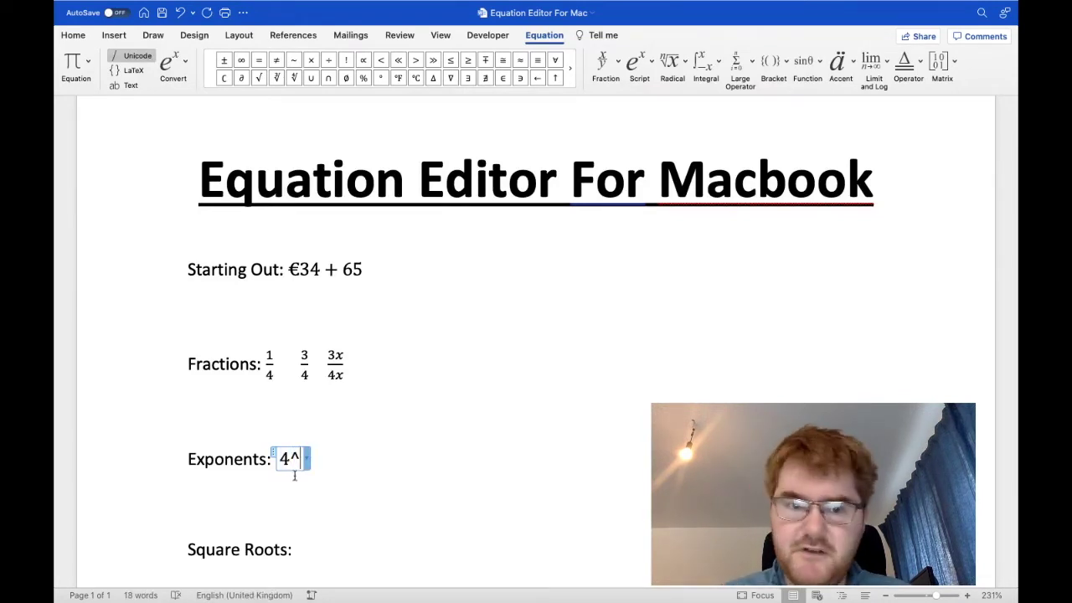
{"action": "type", "text": "2"}
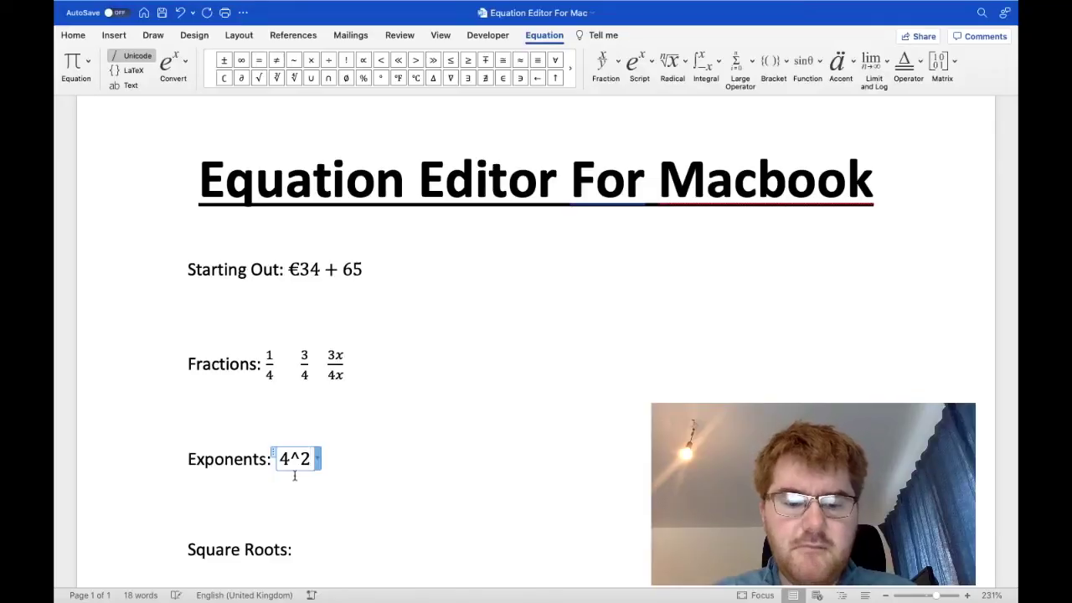
{"action": "key", "text": "space"}
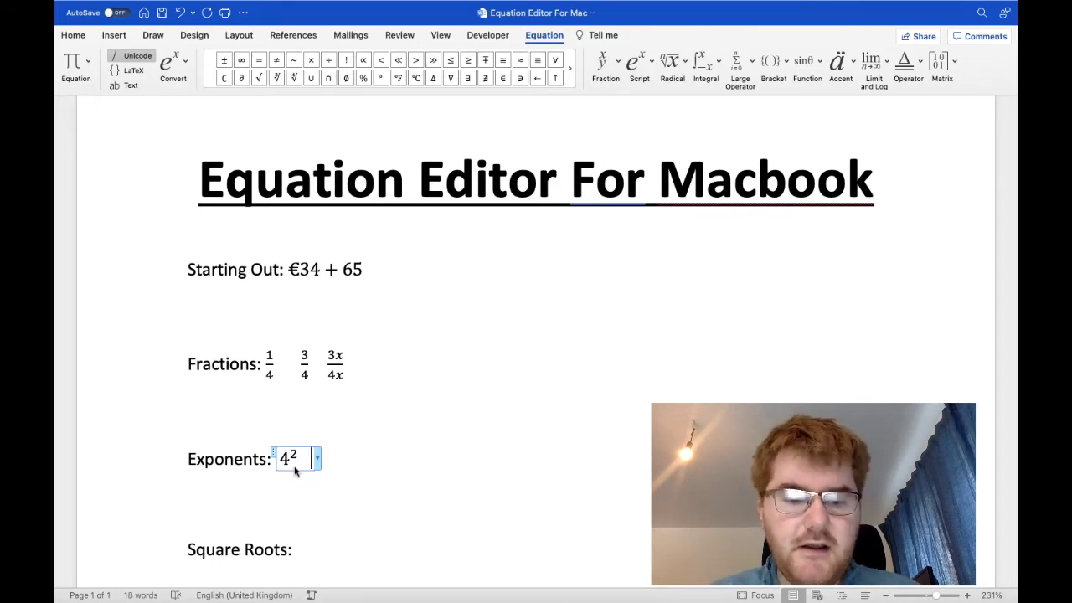
{"action": "type", "text": "3"}
{"action": "type", "text": "^x "}
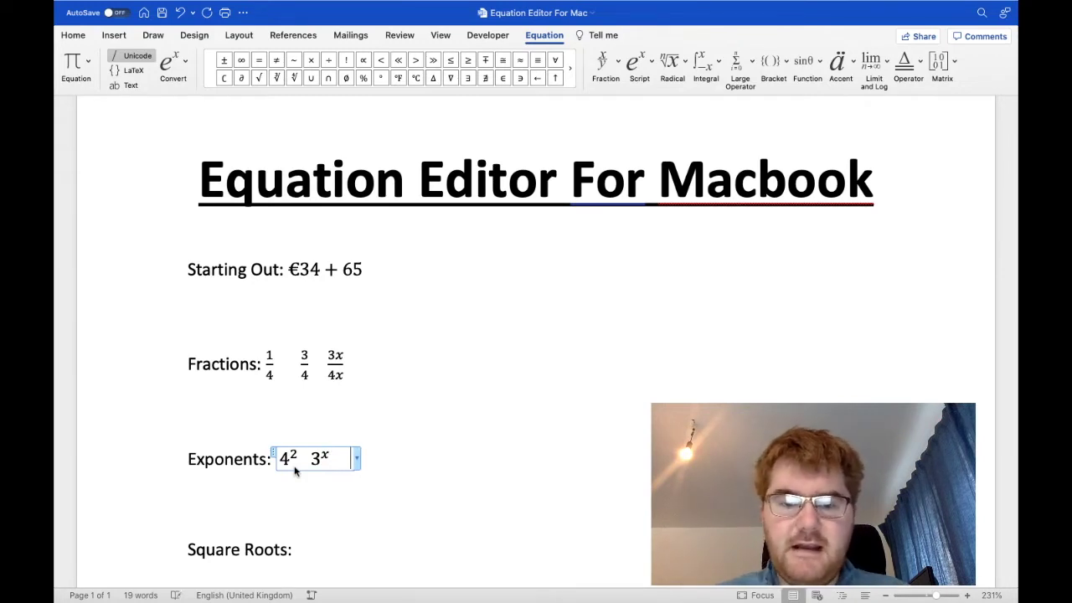
Add 3 with the superscript x + 1 at the end of the "Exponents:" equation, with space before it.
{"action": "type", "text": "     3"}
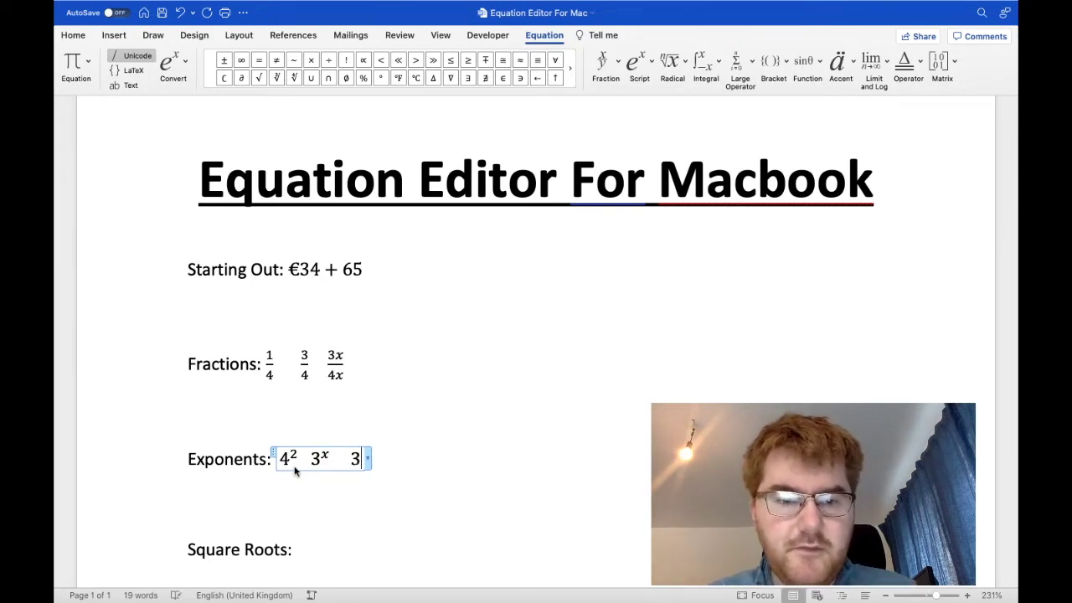
{"action": "type", "text": "^(x"}
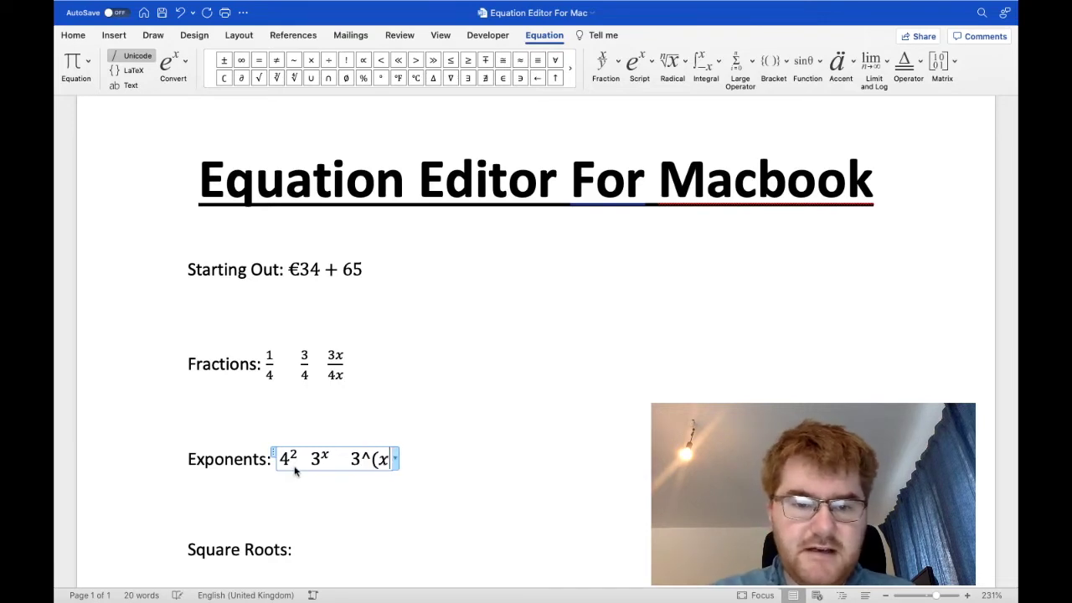
{"action": "type", "text": " + 1)"}
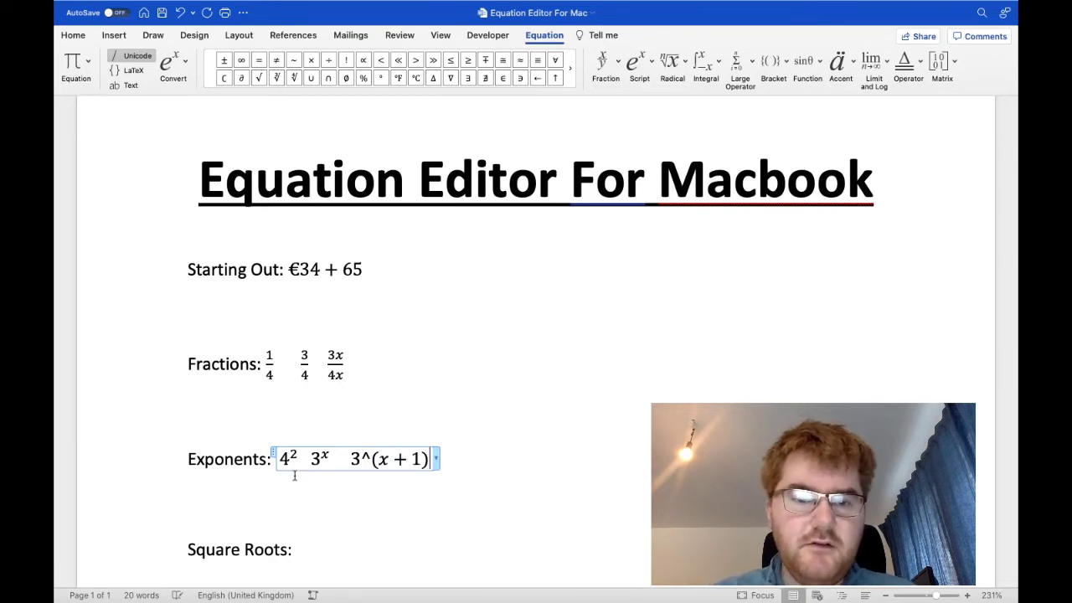
{"action": "key", "text": "space"}
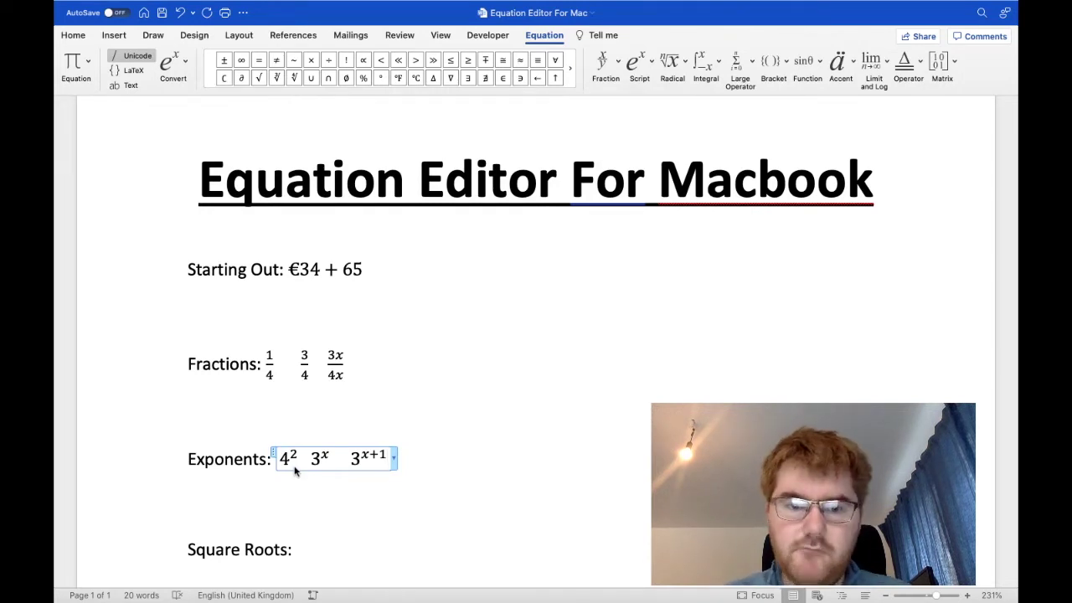
Insert an equation after "Square Roots:" containing the square root of 45 followed by a plus sign.
{"action": "scroll", "coordinate": [294, 472], "scroll_direction": "down", "scroll_amount": 4}
{"action": "scroll", "coordinate": [294, 471], "scroll_direction": "down", "scroll_amount": 1}
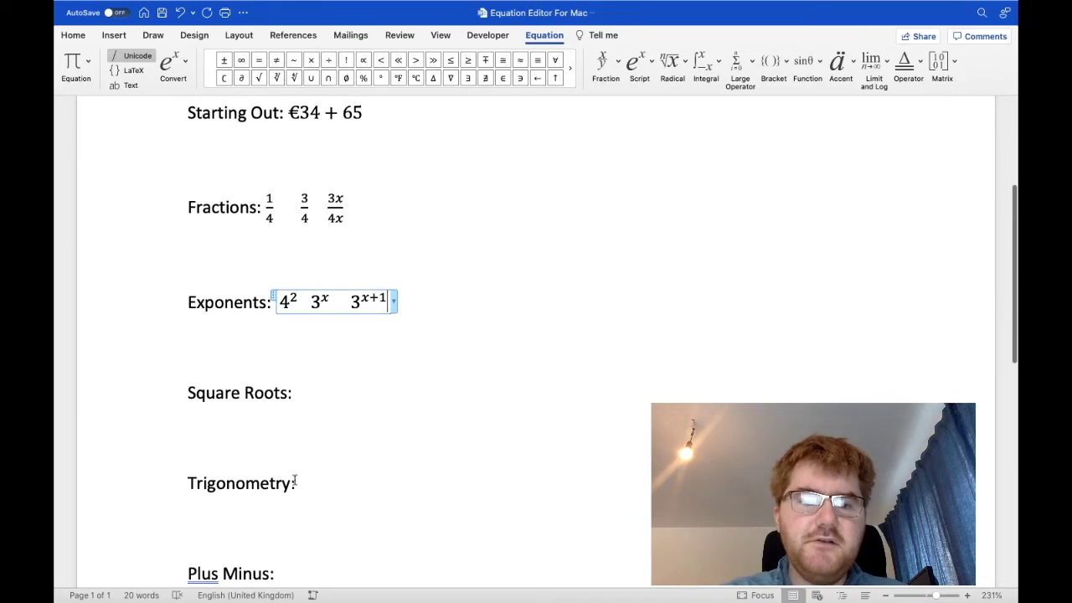
{"action": "left_click", "coordinate": [305, 394]}
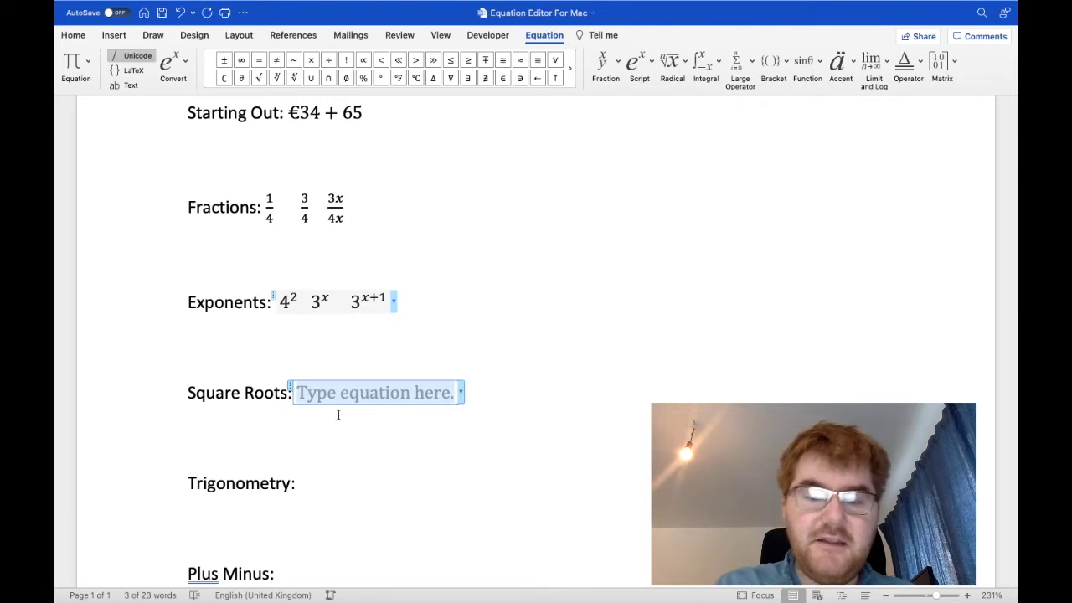
{"action": "type", "text": "\\sqrt"}
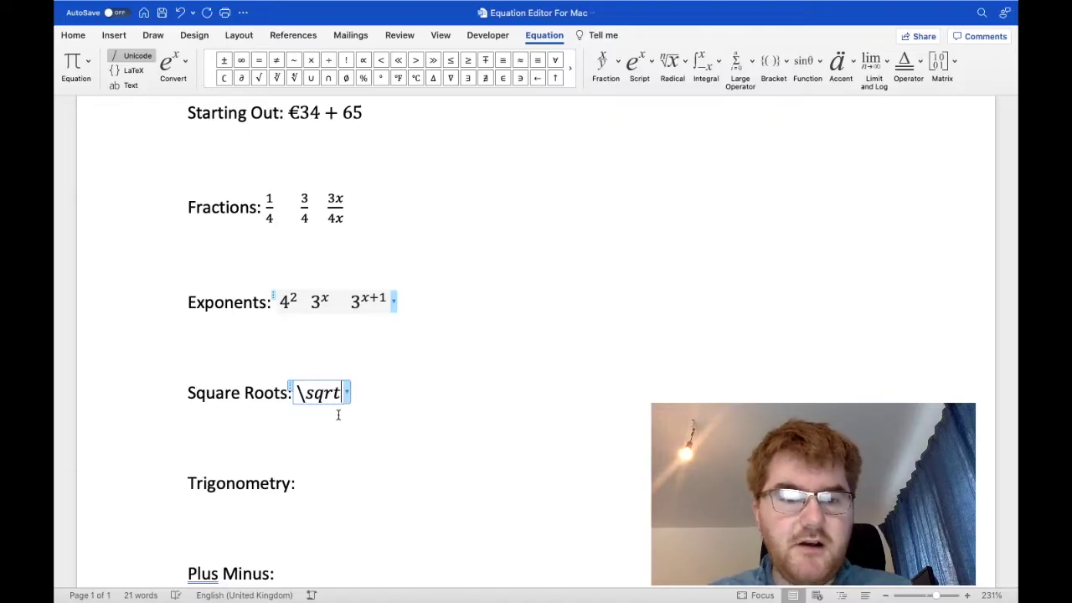
{"action": "key", "text": "space"}
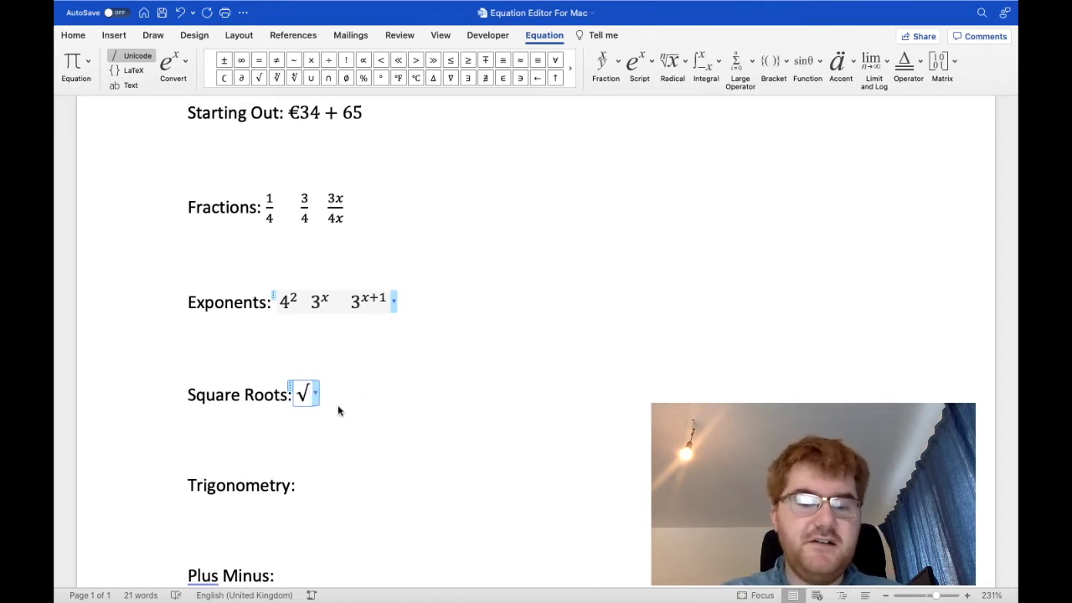
{"action": "type", "text": "45 +"}
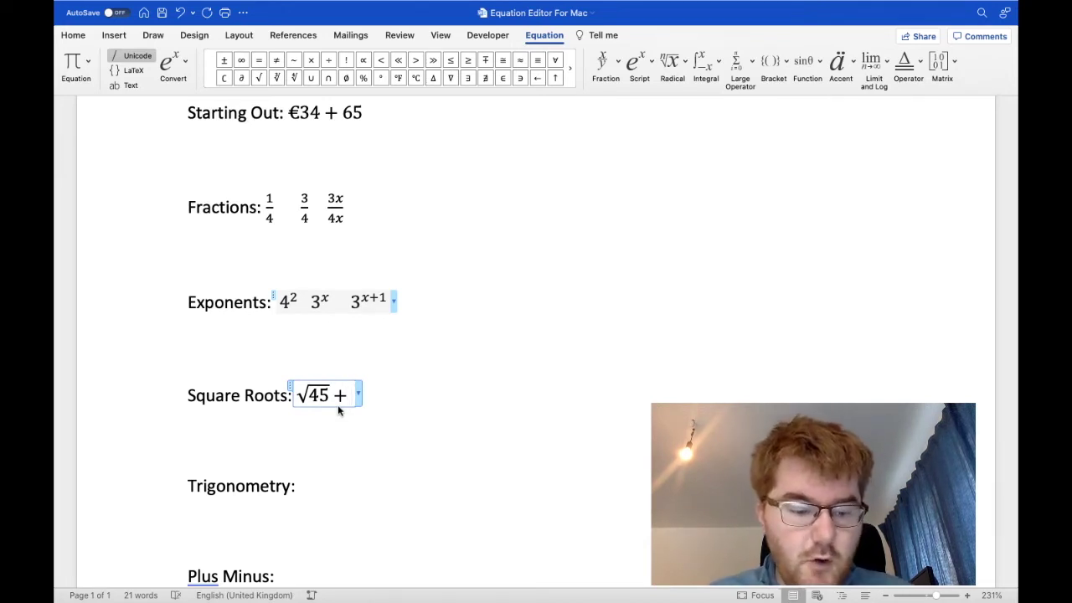
Add the cube root of 456 and a division sign at the end of the "Square Roots:" equation.
{"action": "type", "text": "\\cbrt"}
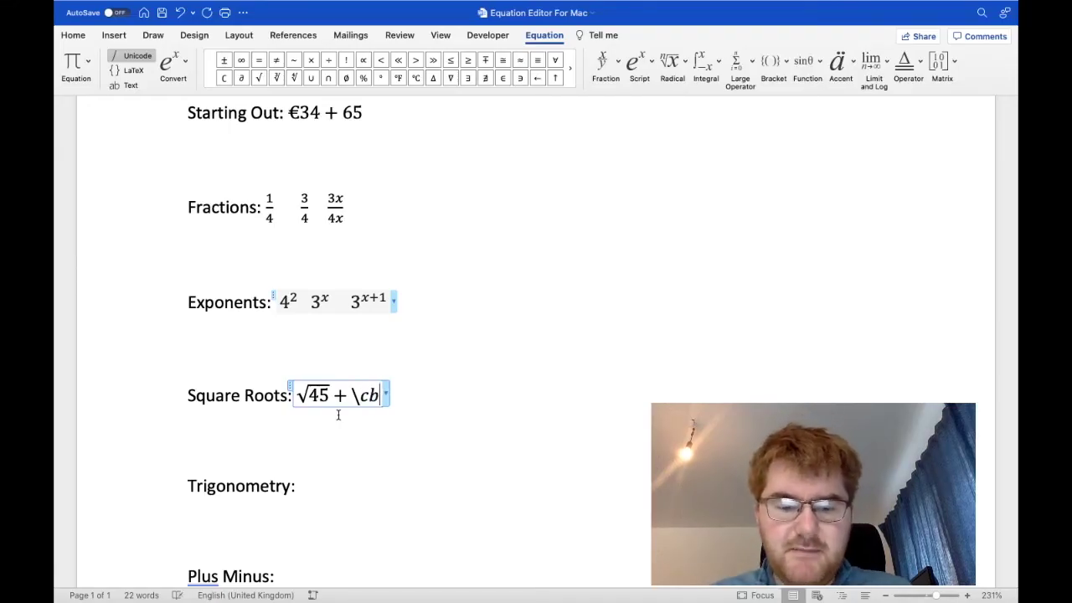
{"action": "key", "text": "space"}
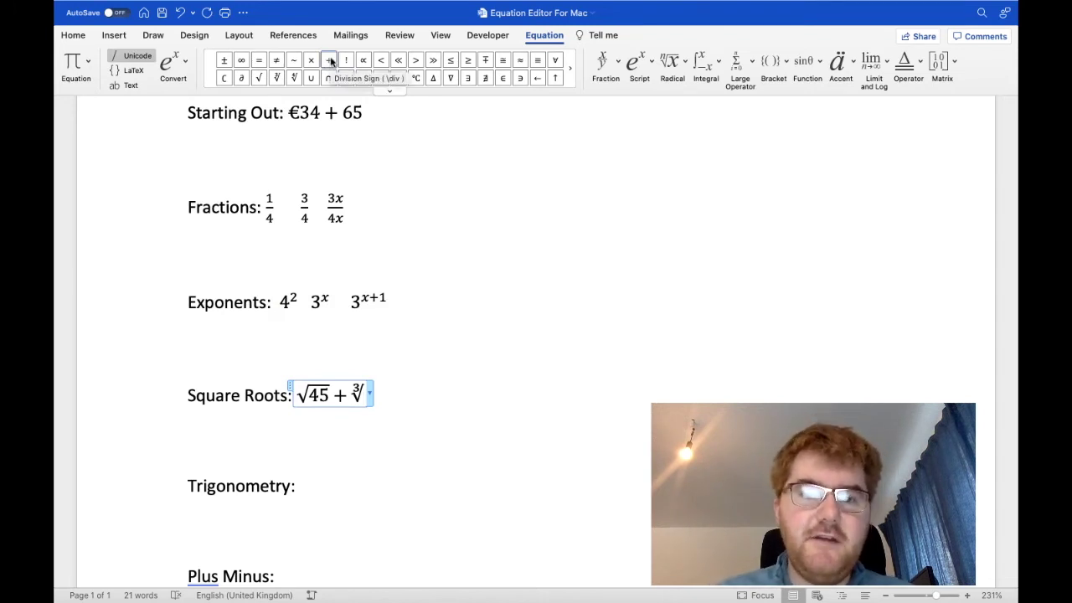
{"action": "type", "text": "456"}
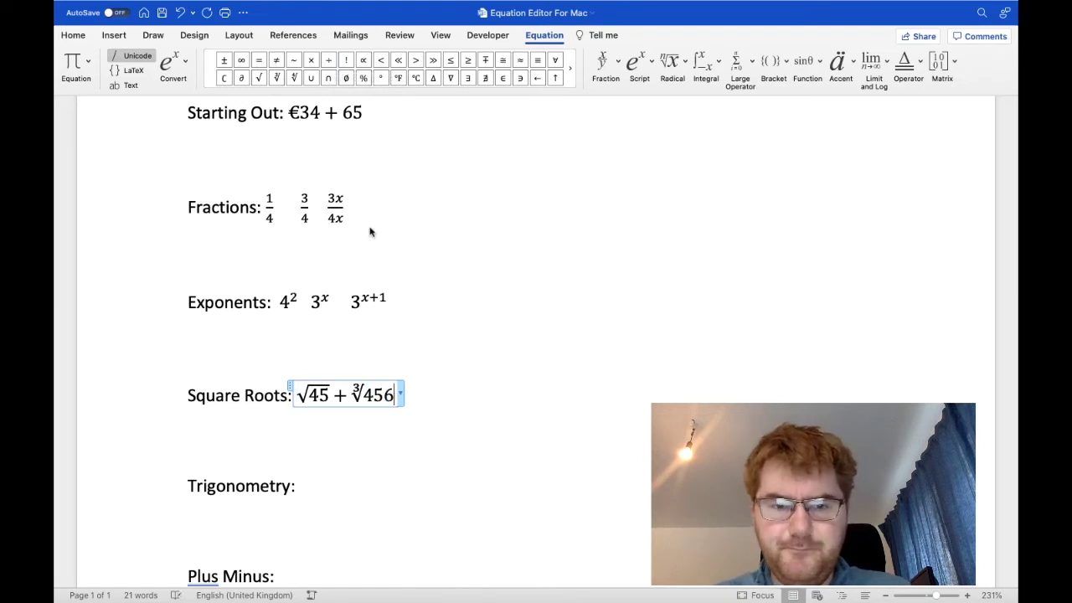
{"action": "key", "text": "Right"}
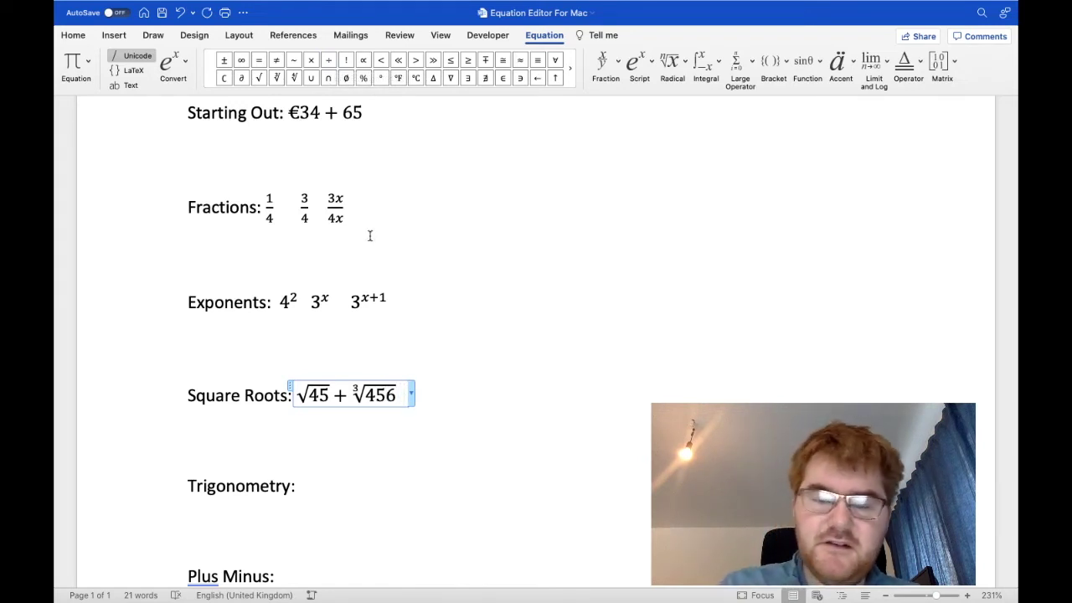
{"action": "type", "text": "\\div"}
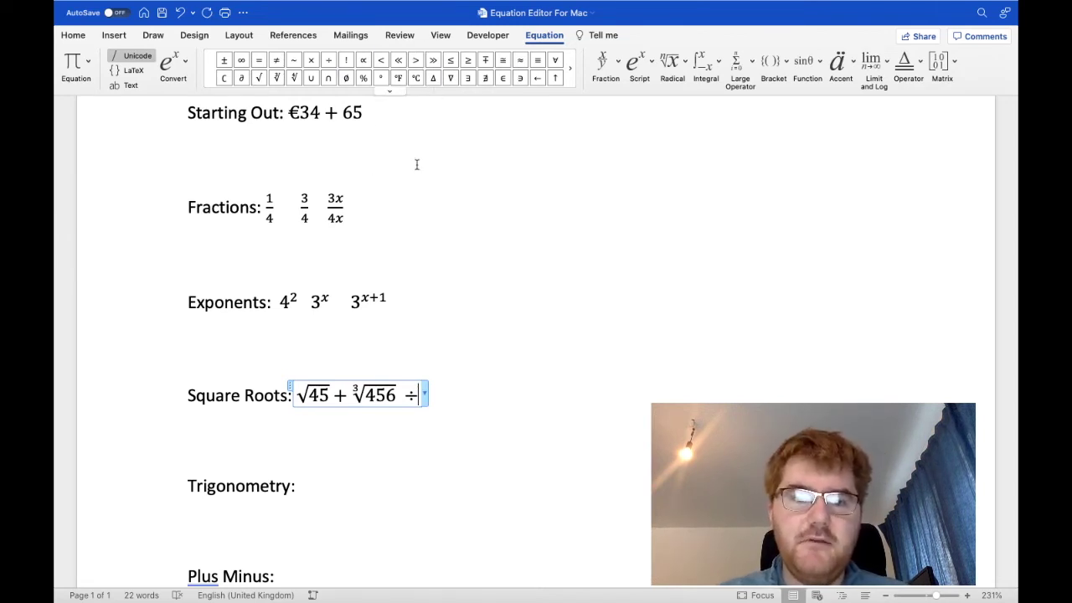
Insert an equation after "Trigonometry:" containing the sine function with 45 as its argument.
{"action": "left_click", "coordinate": [322, 489]}
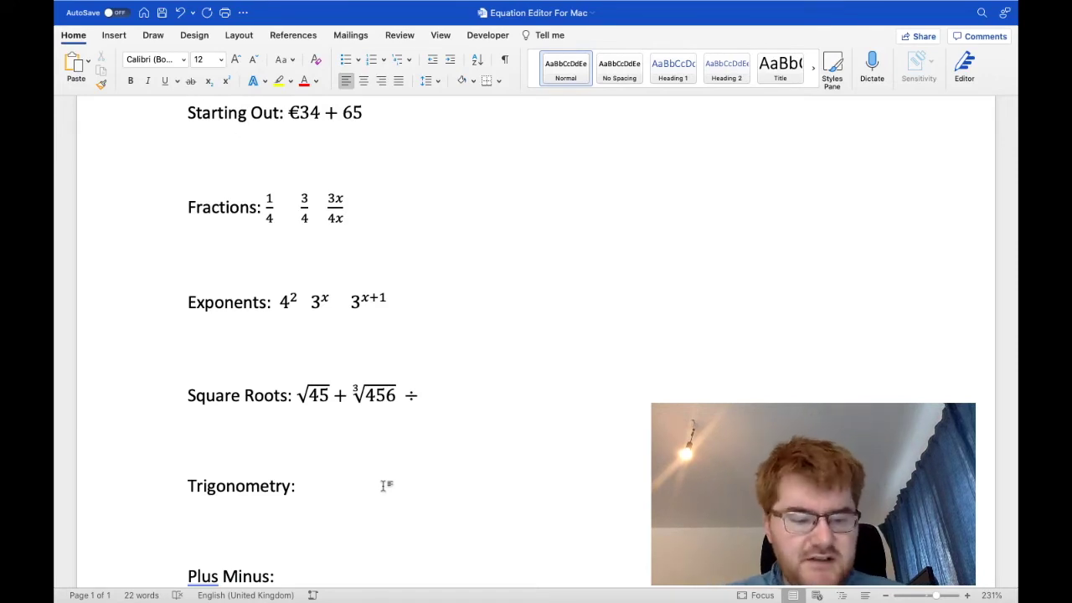
{"action": "key", "text": "ctrl+equal"}
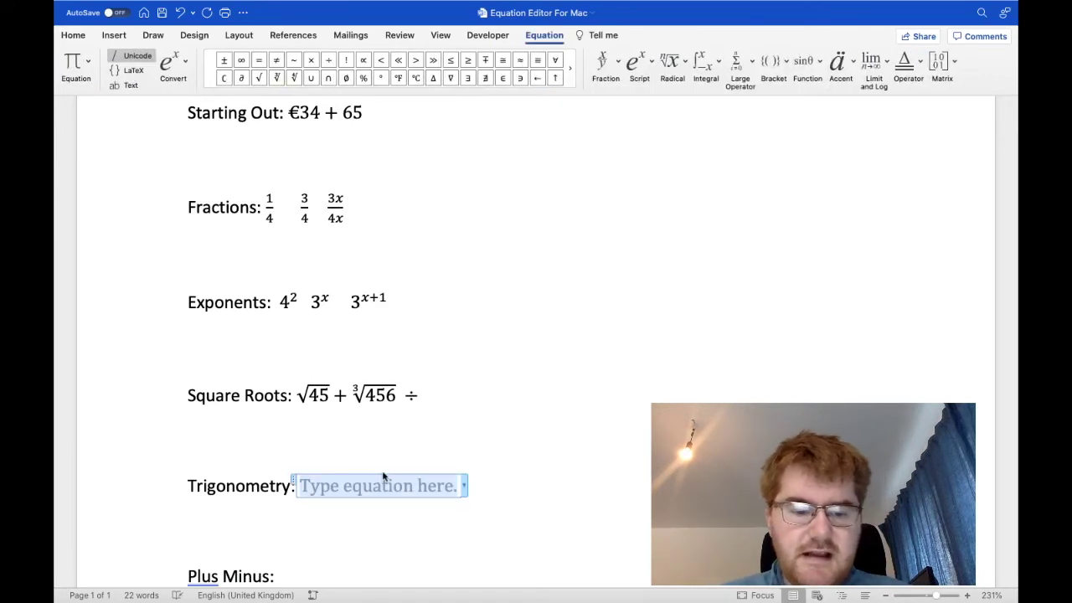
{"action": "type", "text": "si"}
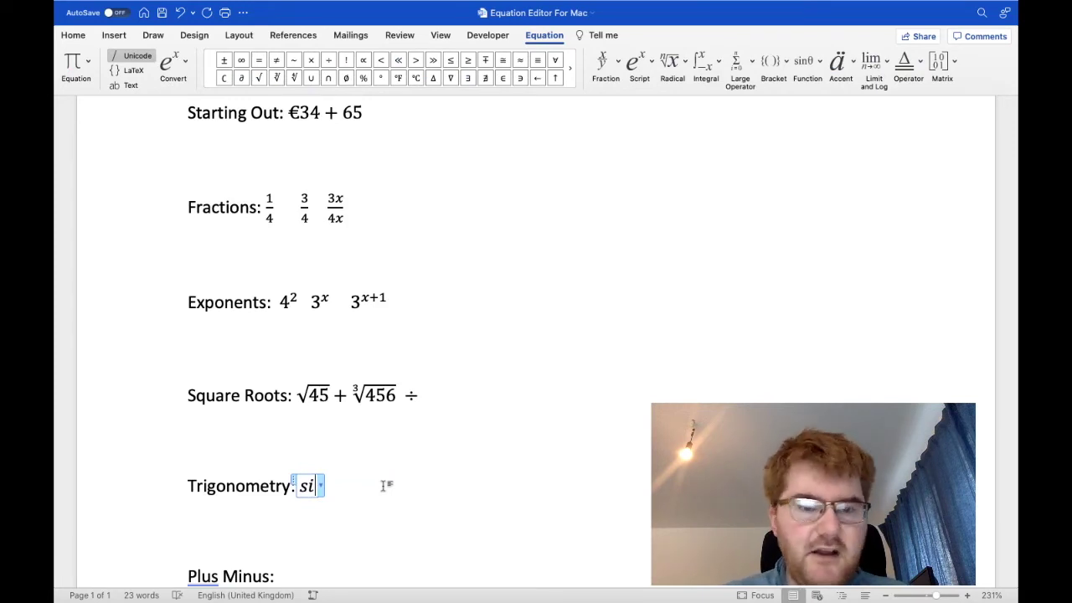
{"action": "type", "text": "n"}
{"action": "key", "text": "space"}
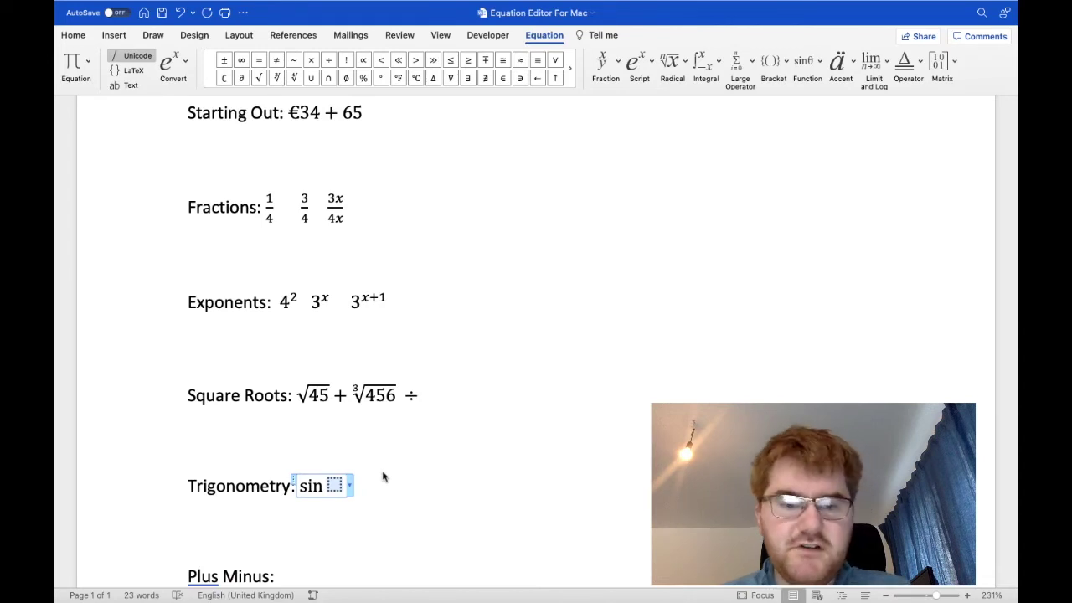
{"action": "type", "text": "45"}
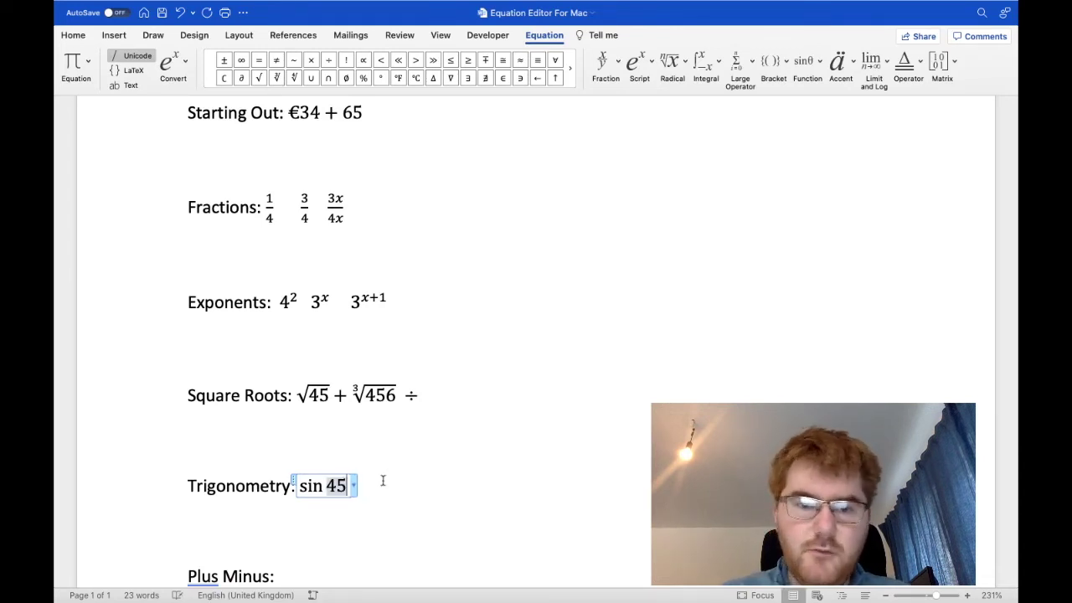
Add the cosine function with argument 60 at the end of the "Trigonometry:" equation, with space before it.
{"action": "left_click", "coordinate": [397, 495]}
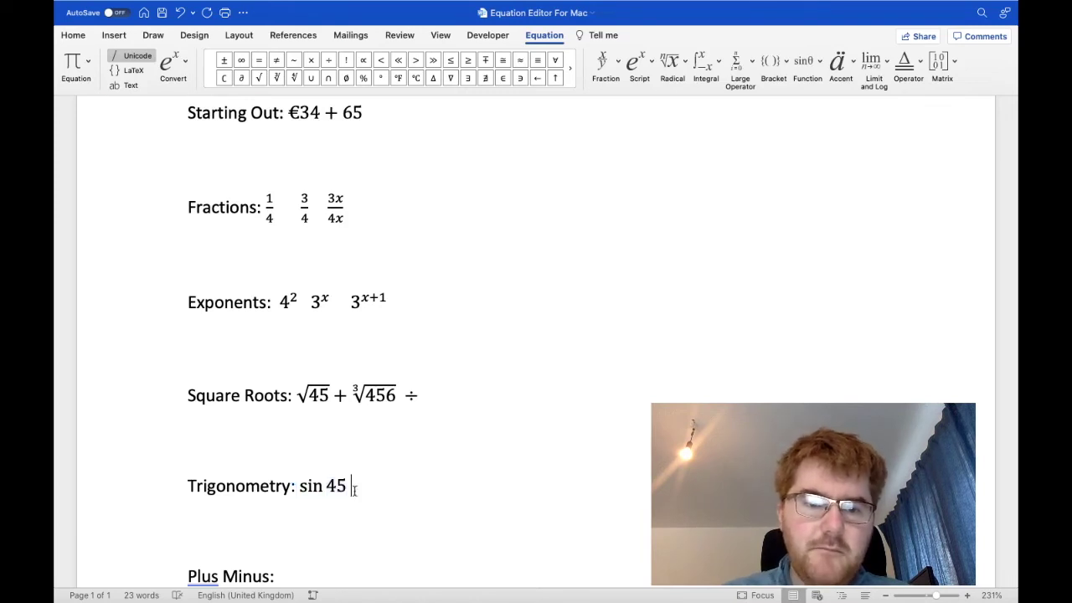
{"action": "left_click", "coordinate": [374, 494]}
{"action": "type", "text": "c"}
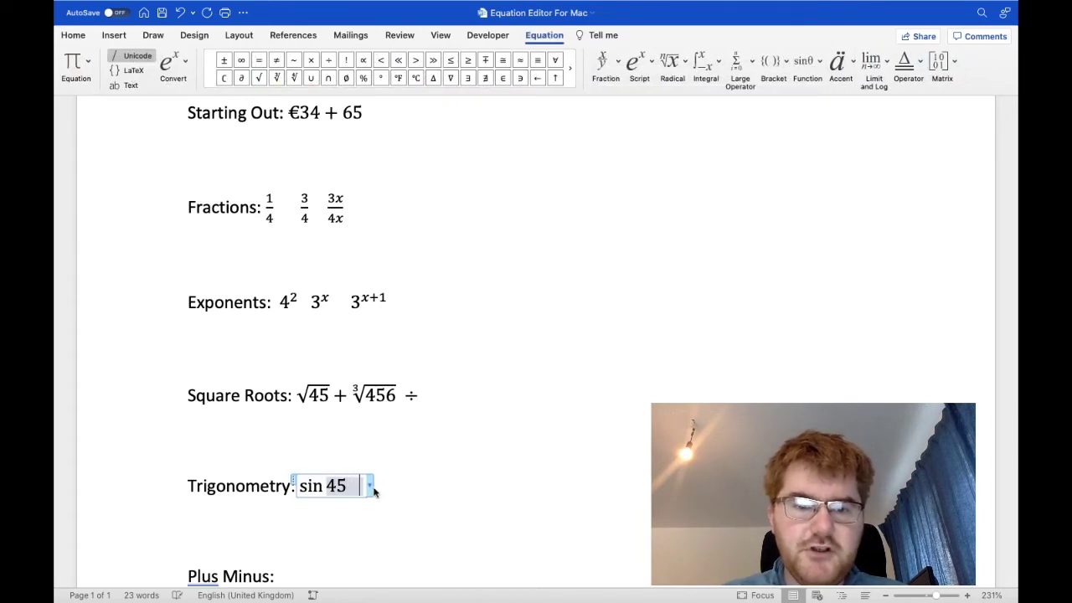
{"action": "type", "text": "os "}
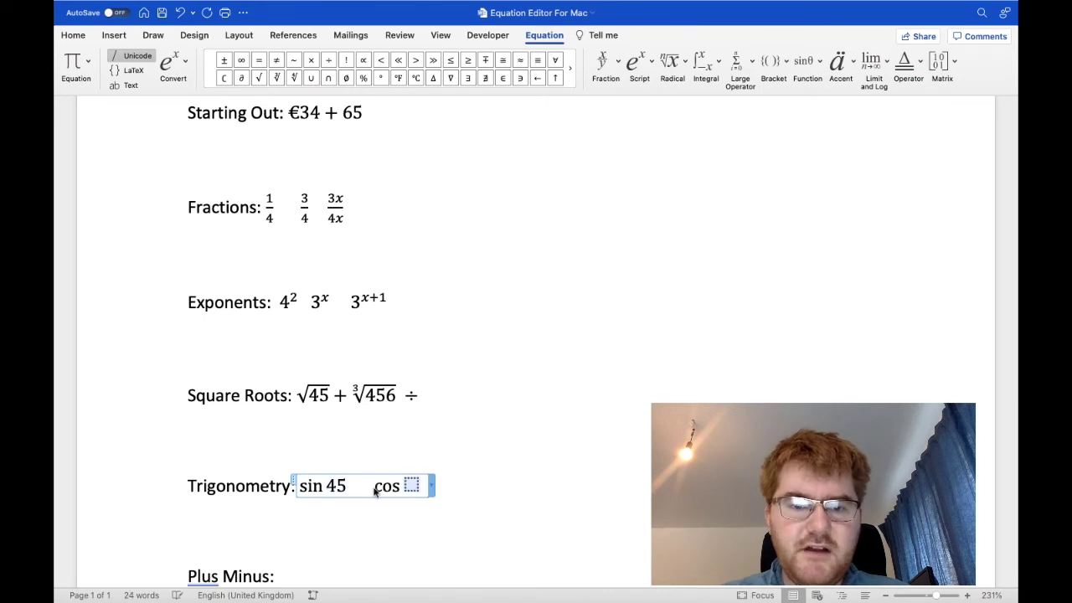
{"action": "type", "text": "60"}
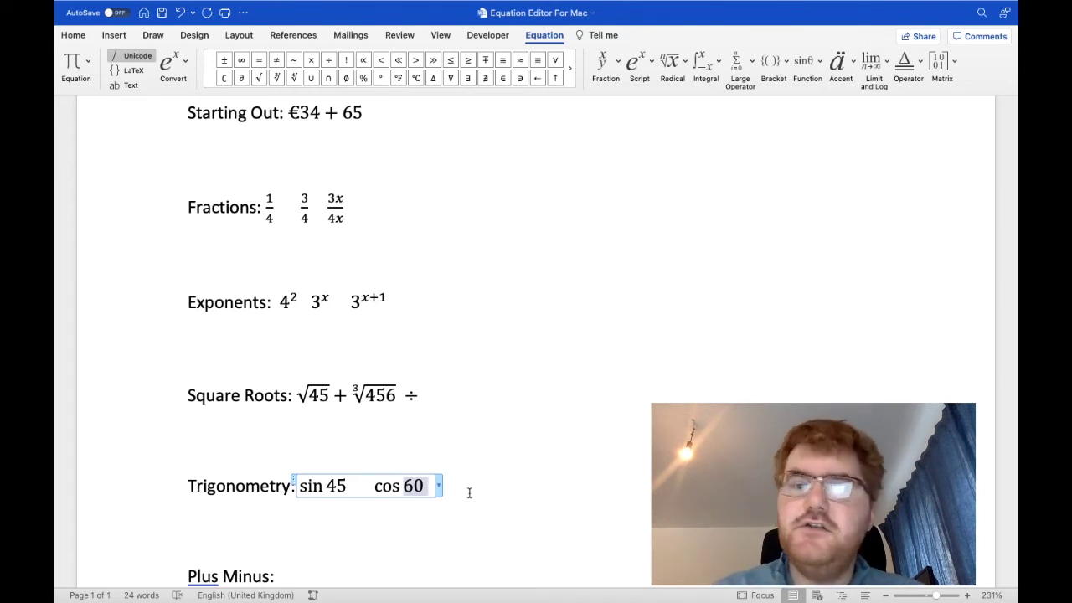
Insert an equation after "Plus Minus:" containing the plus-minus symbol followed by 9.
{"action": "scroll", "coordinate": [469, 495], "scroll_direction": "down", "scroll_amount": 2}
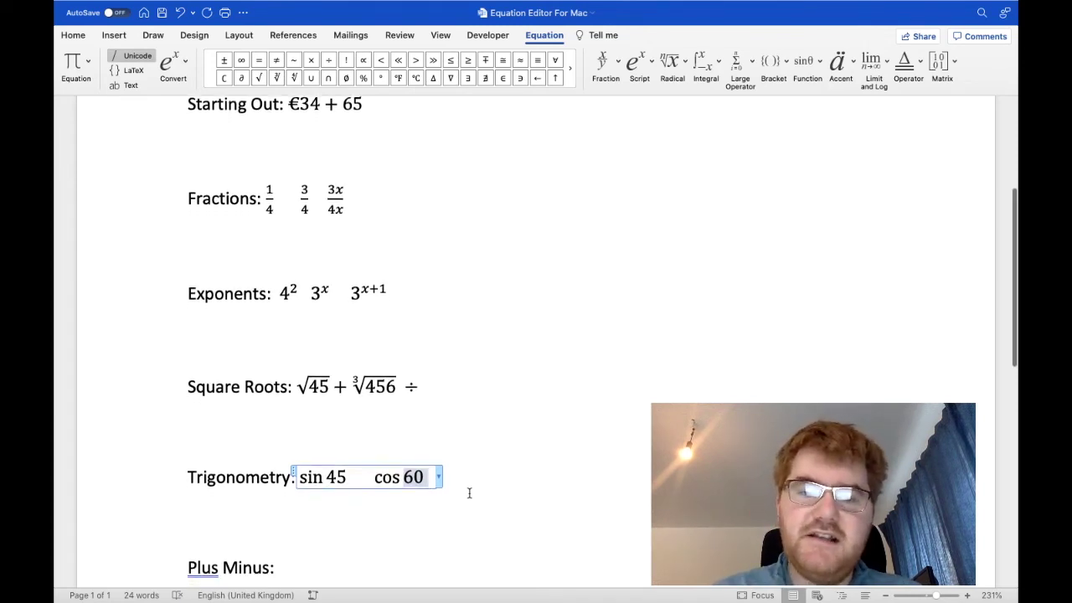
{"action": "left_click", "coordinate": [305, 525]}
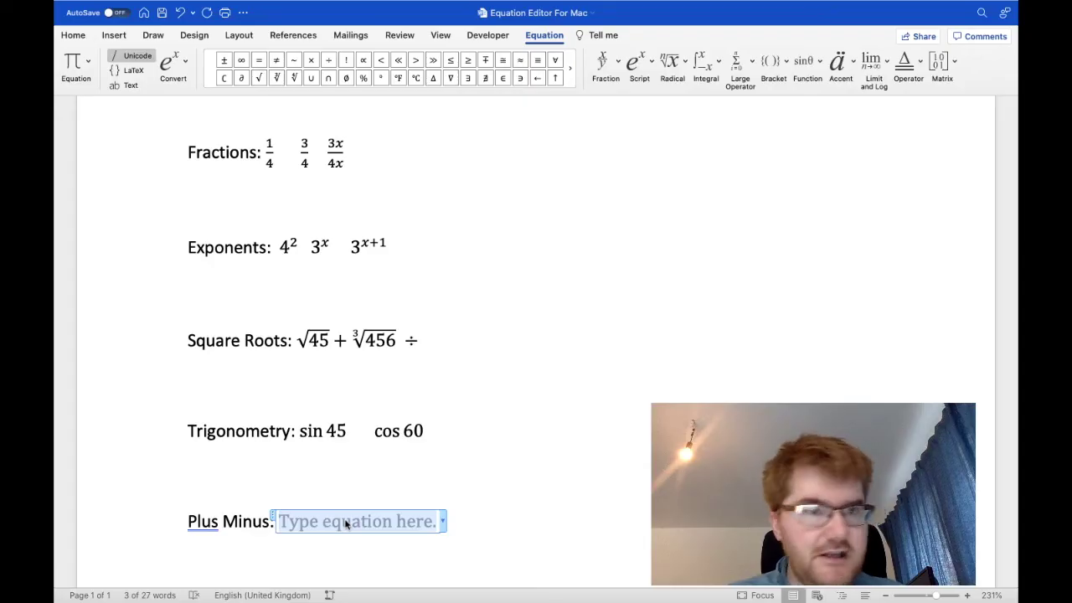
{"action": "type", "text": "\\"}
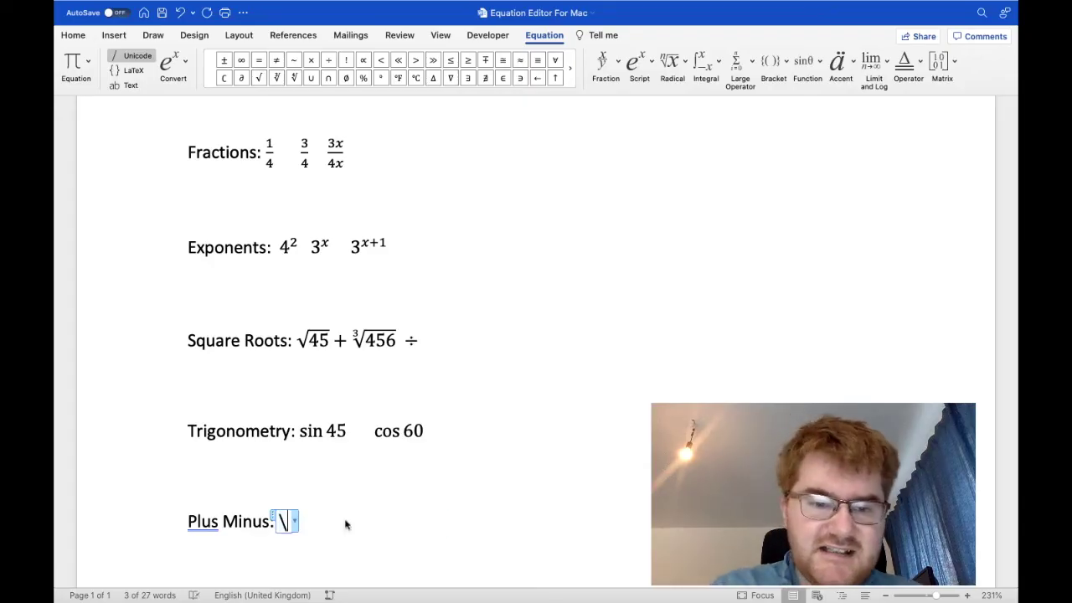
{"action": "type", "text": "pm"}
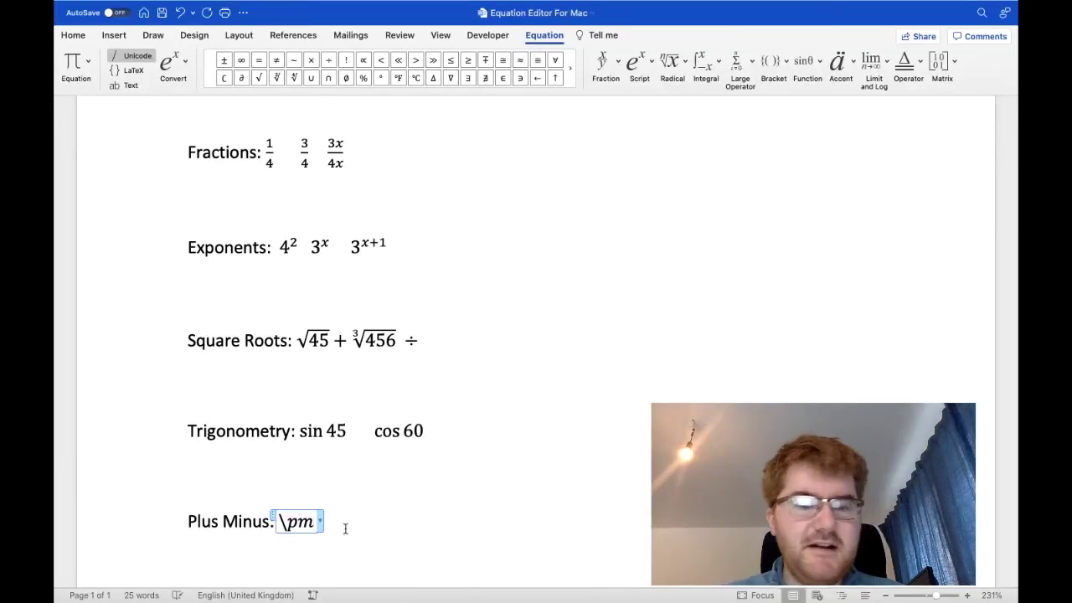
{"action": "key", "text": "space"}
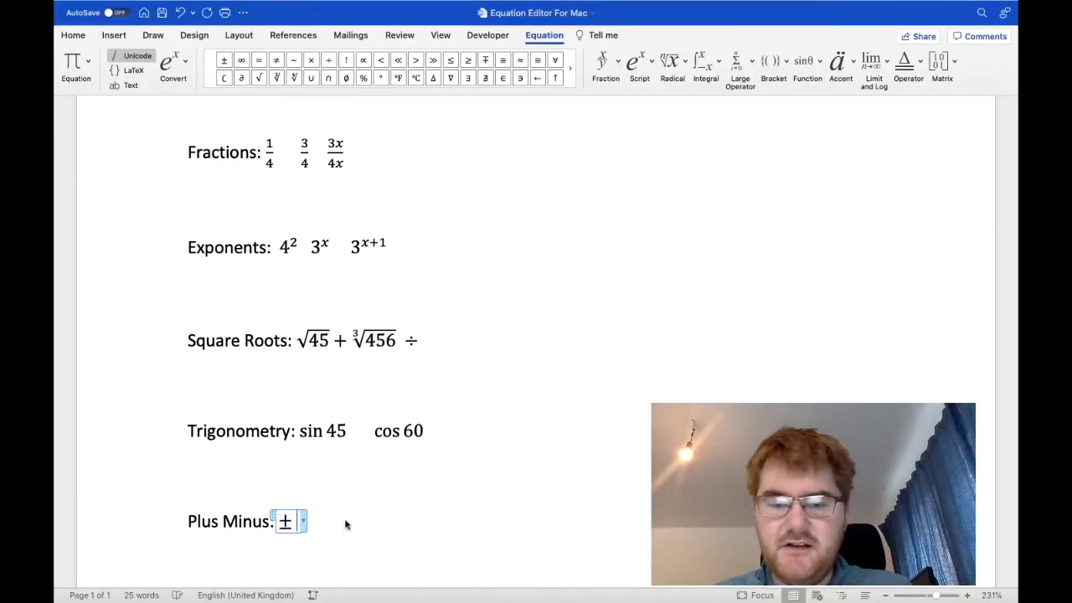
{"action": "type", "text": "9"}
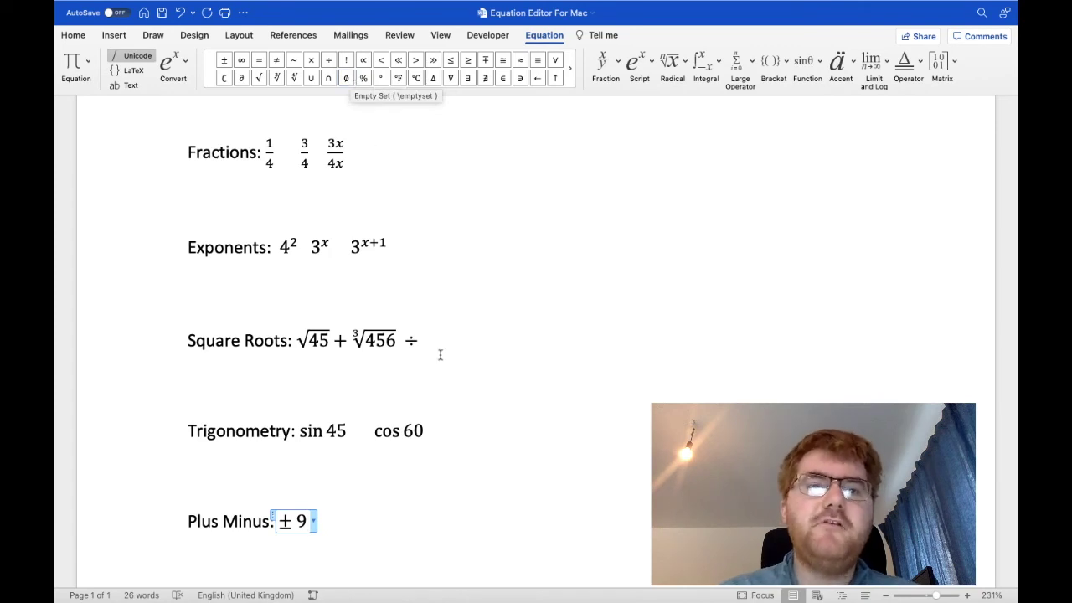
Review the example equations under each heading, from "Starting Out:" down to "Plus Minus:".
{"action": "scroll", "coordinate": [438, 354], "scroll_direction": "up", "scroll_amount": 5}
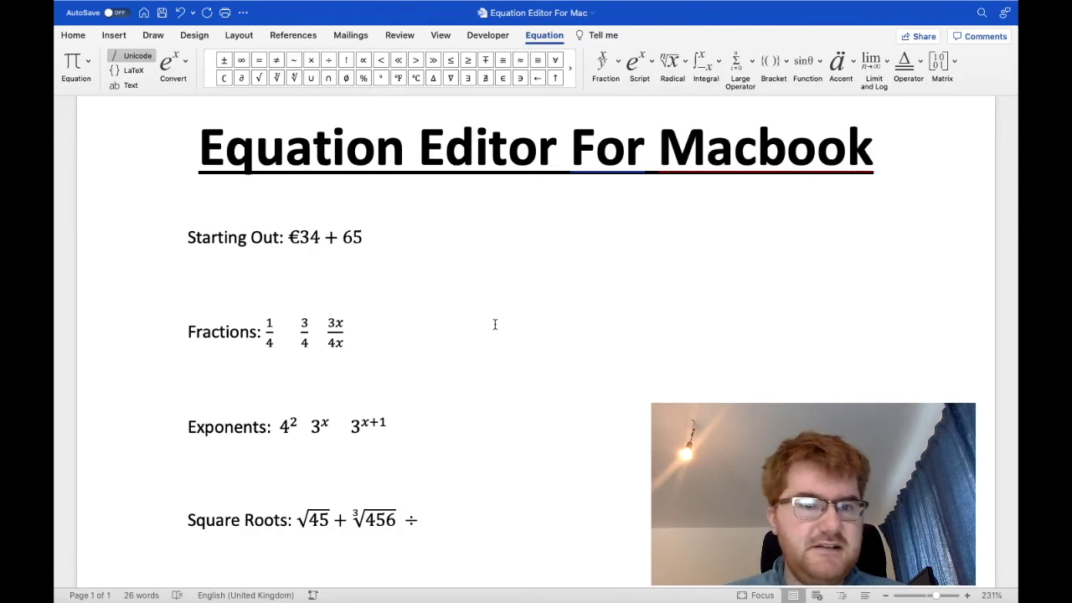
{"action": "scroll", "coordinate": [421, 383], "scroll_direction": "down", "scroll_amount": 3}
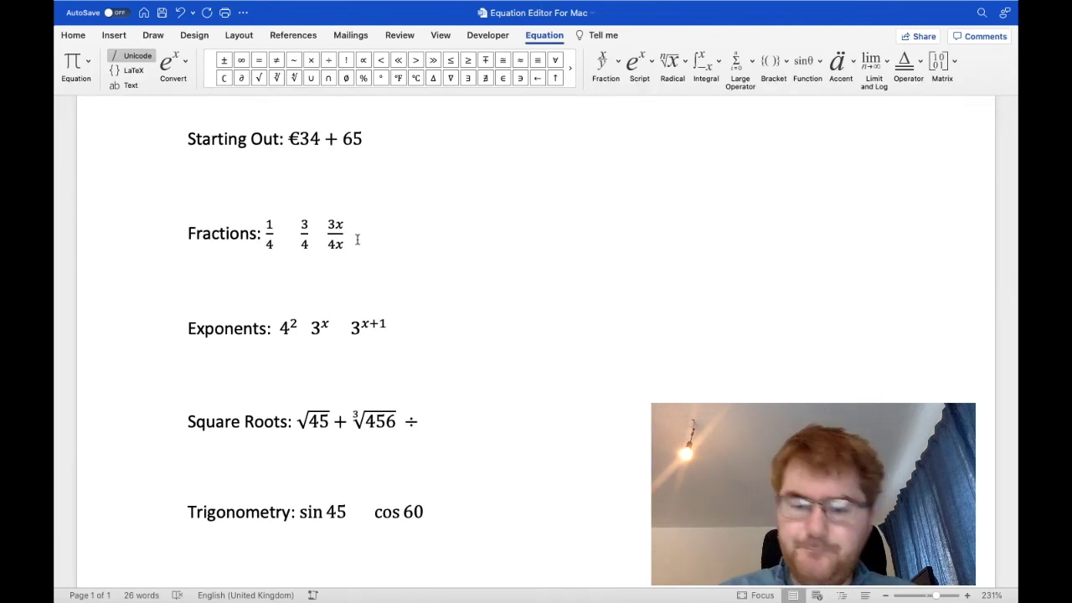
{"action": "scroll", "coordinate": [357, 240], "scroll_direction": "down", "scroll_amount": 3}
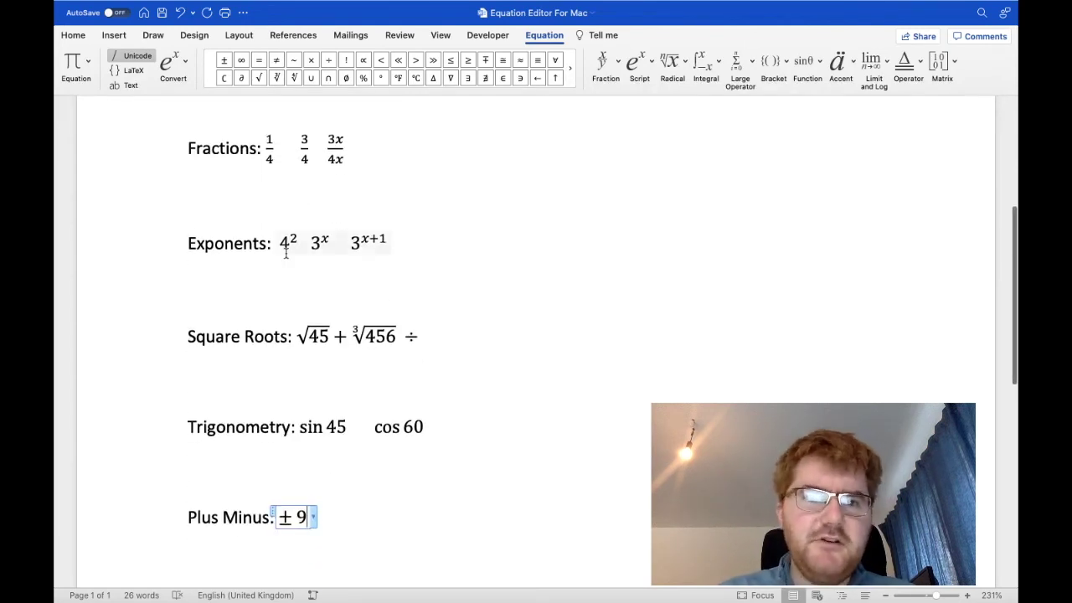
{"action": "scroll", "coordinate": [477, 257], "scroll_direction": "down", "scroll_amount": 3}
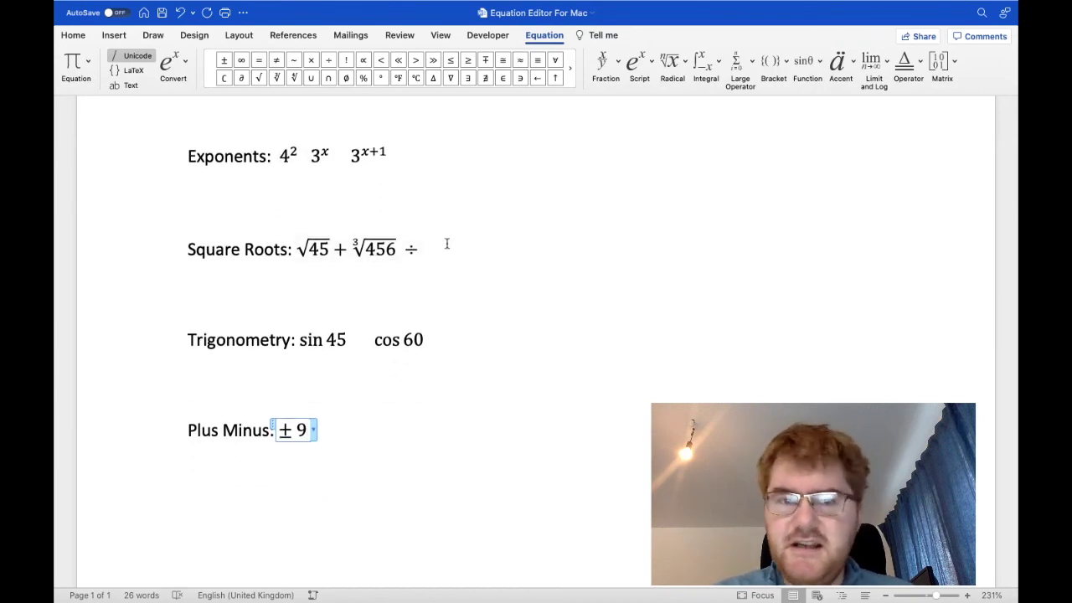
{"action": "scroll", "coordinate": [446, 243], "scroll_direction": "down", "scroll_amount": 2}
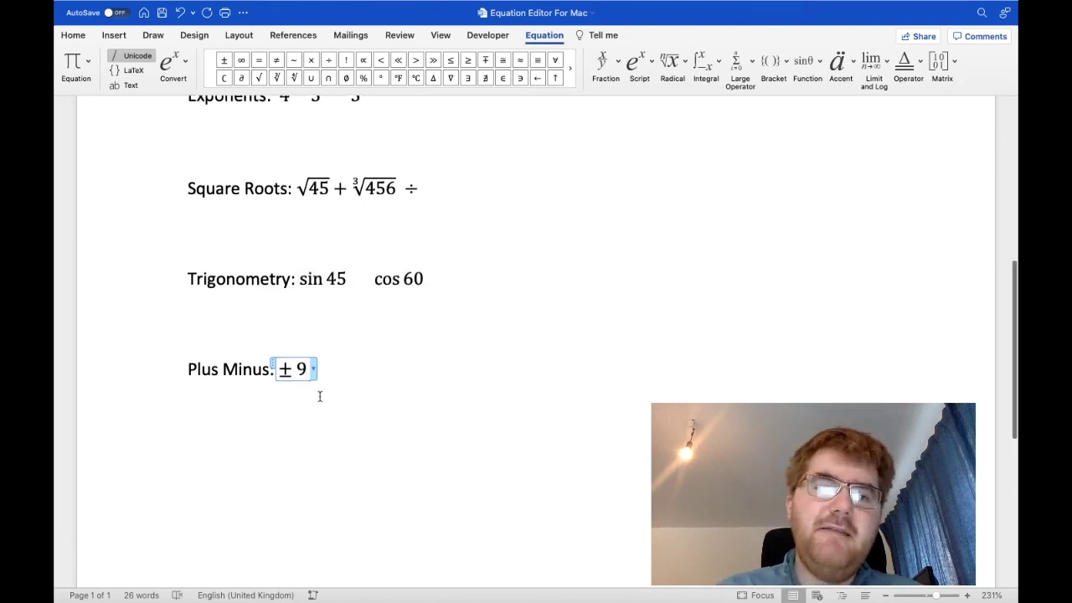
{"action": "scroll", "coordinate": [318, 394], "scroll_direction": "down", "scroll_amount": 1}
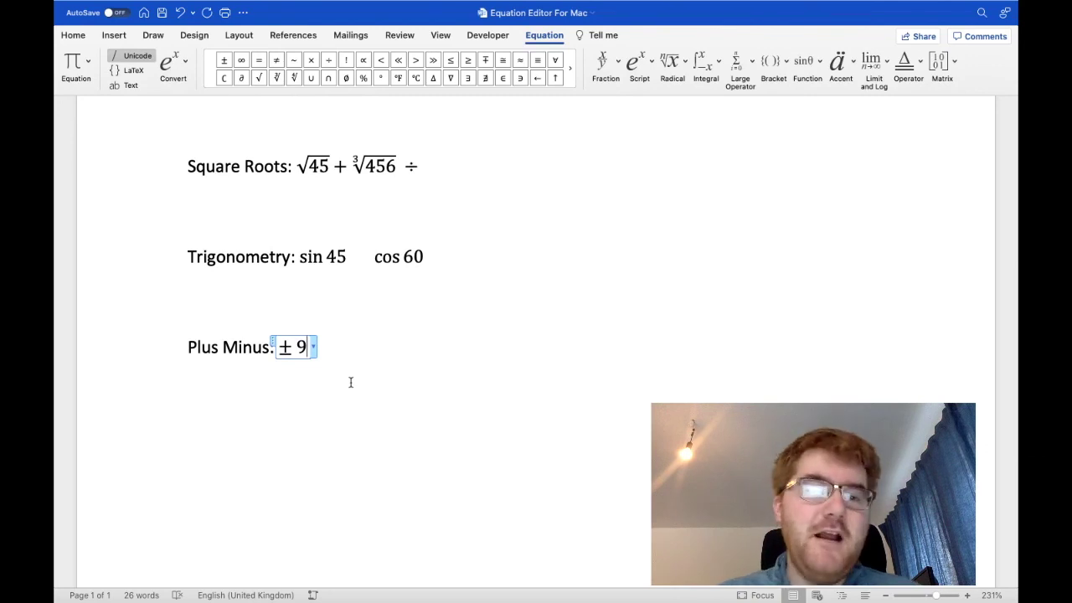